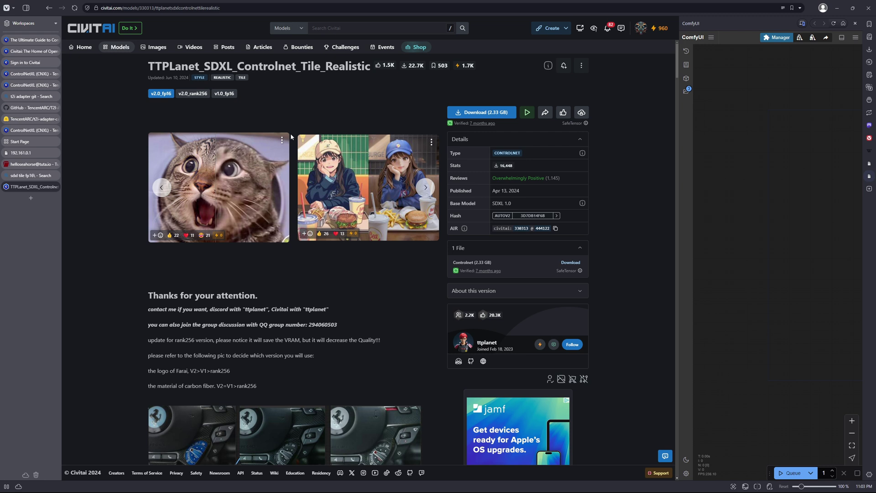
Download the TTPlanet SDXL ControlNet Tile v2.0 fp16 model and save it to Downloads
scroll(290, 146, down, 1)
scroll(291, 159, up, 1)
mouse_move(677, 250)
mouse_down()
mouse_move(442, 237)
mouse_move(692, 255)
mouse_up()
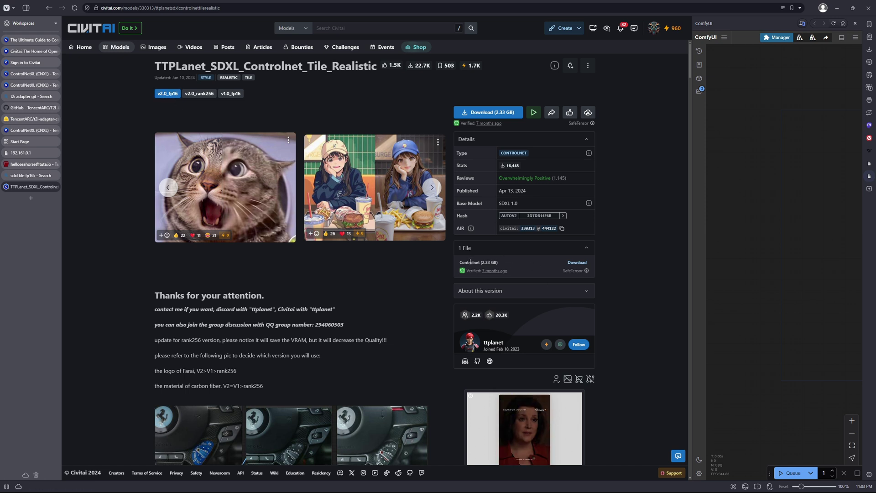
click(580, 263)
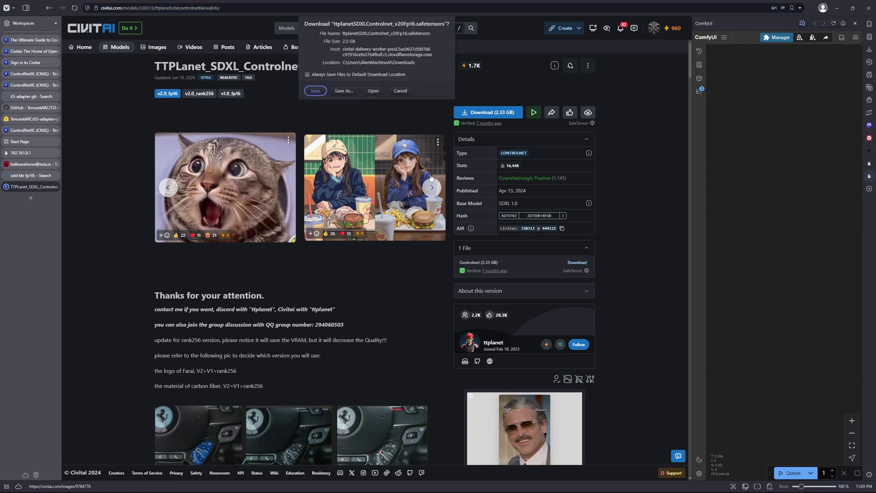
click(325, 91)
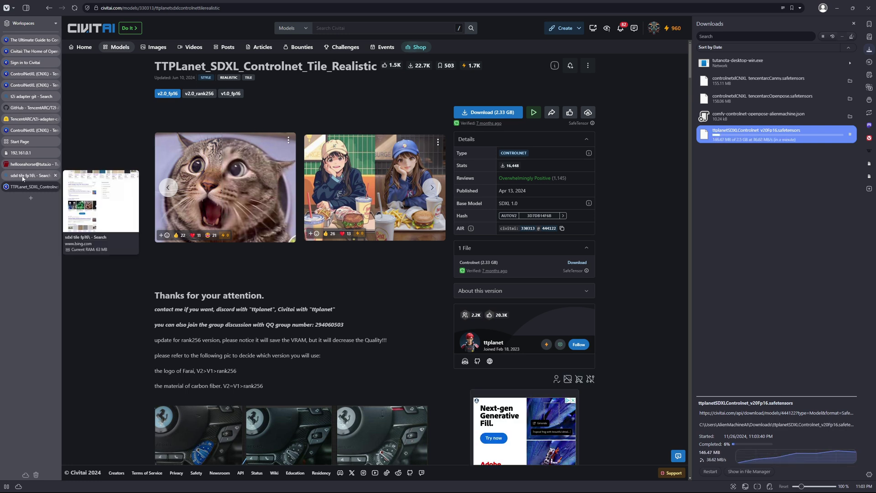
Follow the 2.5 GB ttplanetSDXLControlnet_v20Fp16.safetensors download until it completes
mouse_move(39, 136)
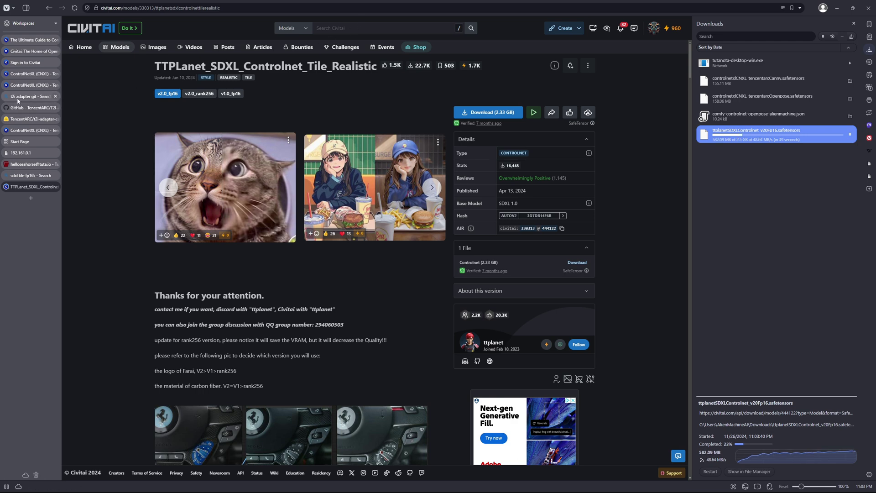
mouse_move(33, 72)
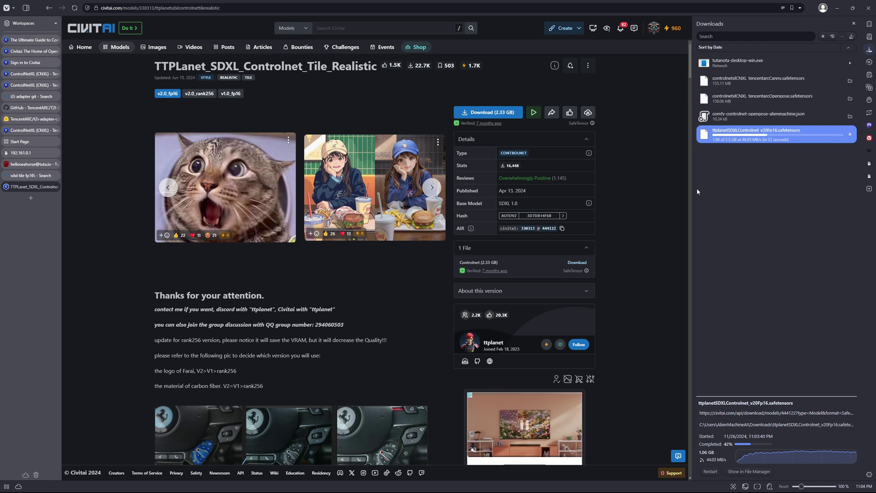
drag(694, 183, 507, 183)
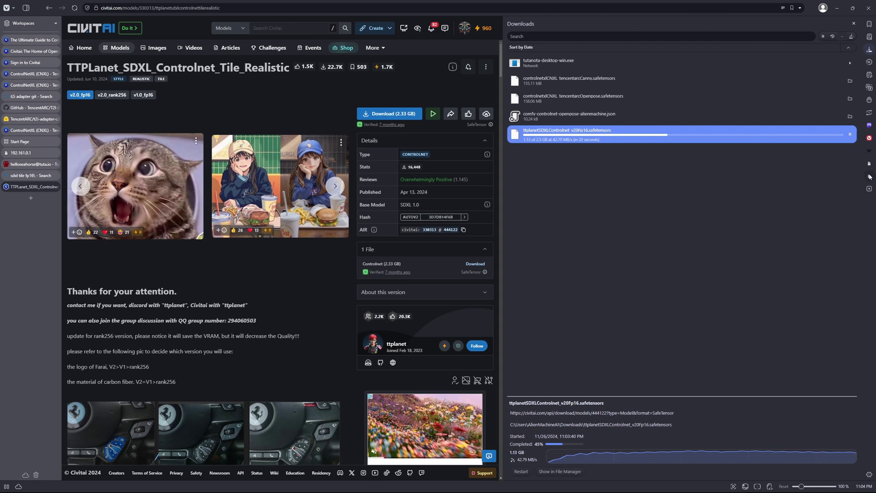
click(869, 176)
drag(486, 146, 371, 152)
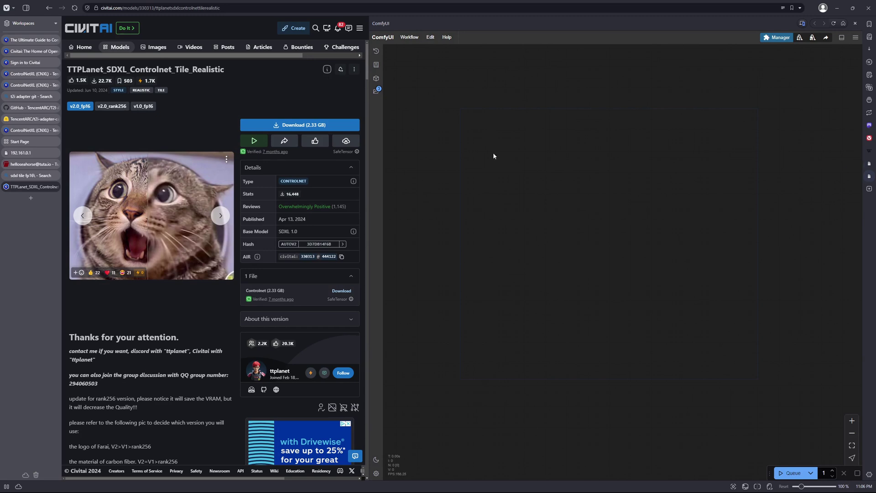
click(871, 51)
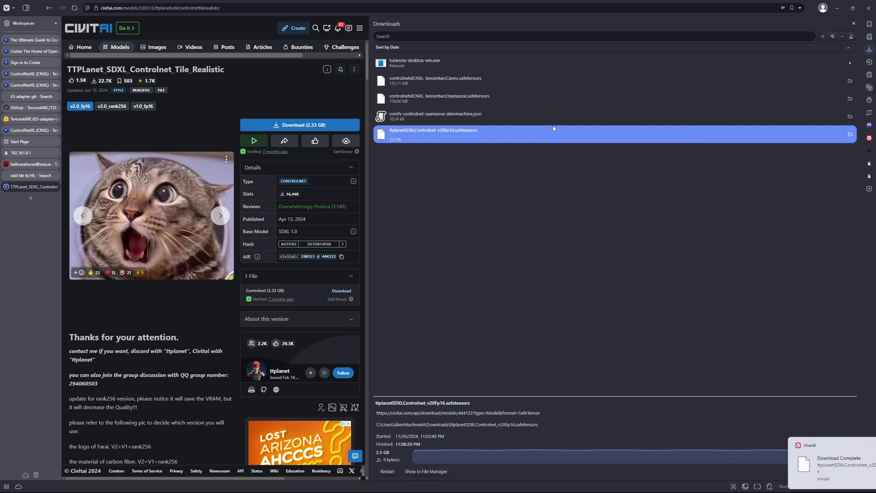
Copy ttplanetSDXLControlnet_v20Fp16.safetensors from the Downloads folder in Explorer
click(852, 136)
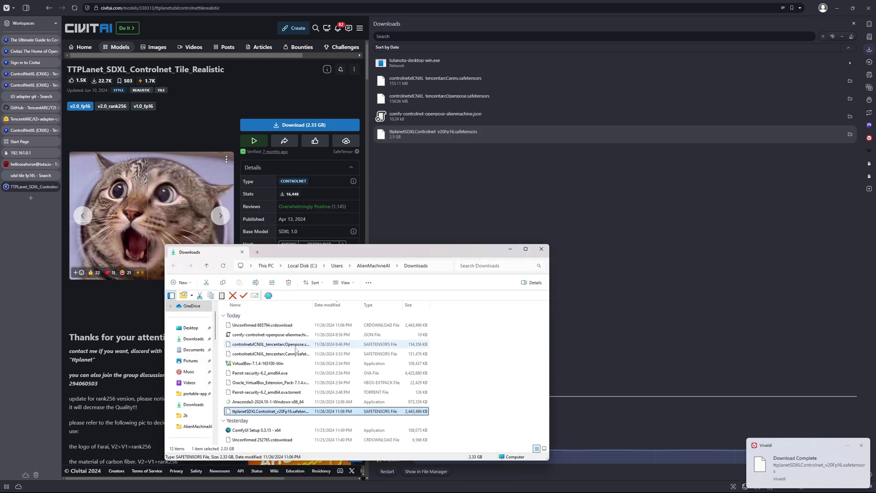
right_click(280, 411)
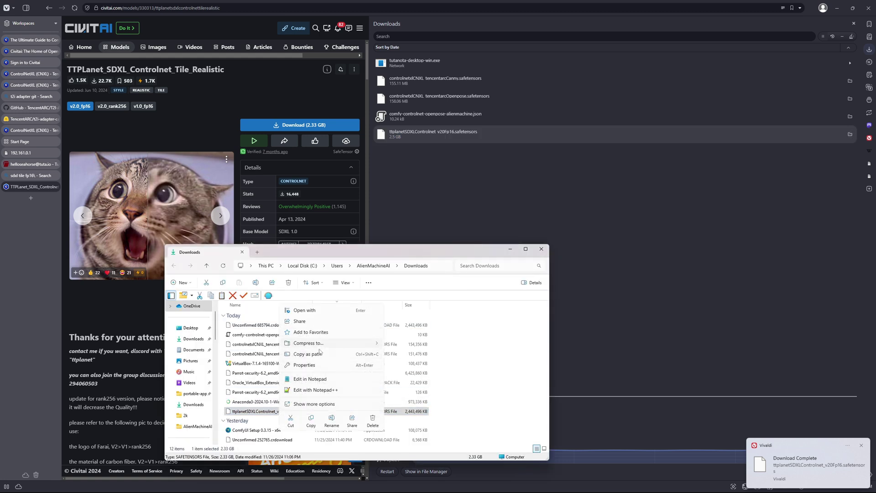
click(311, 419)
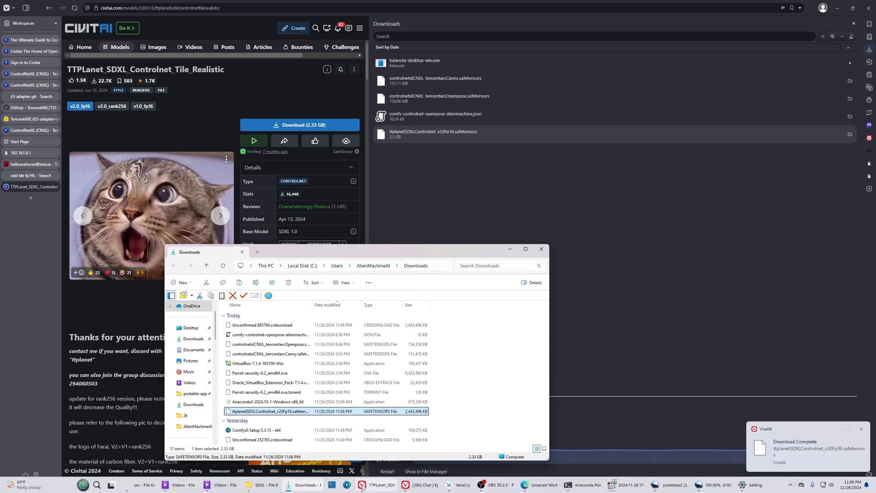
mouse_move(260, 486)
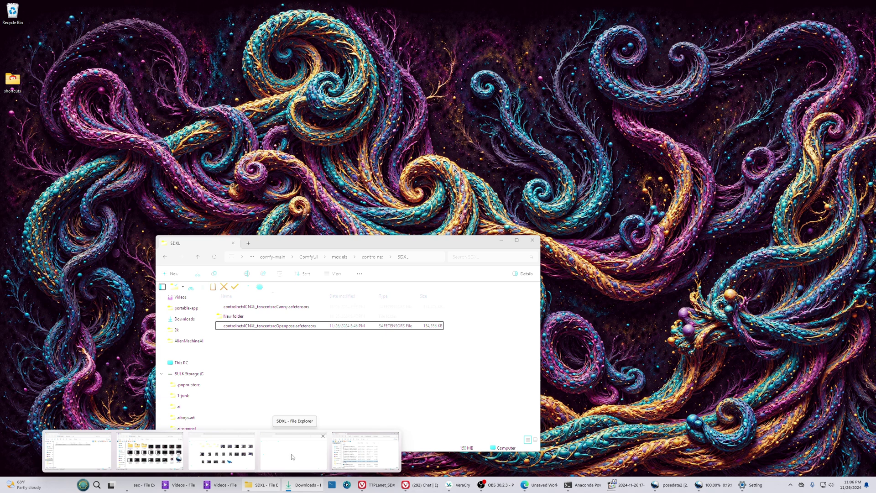
click(293, 457)
drag(346, 243, 427, 91)
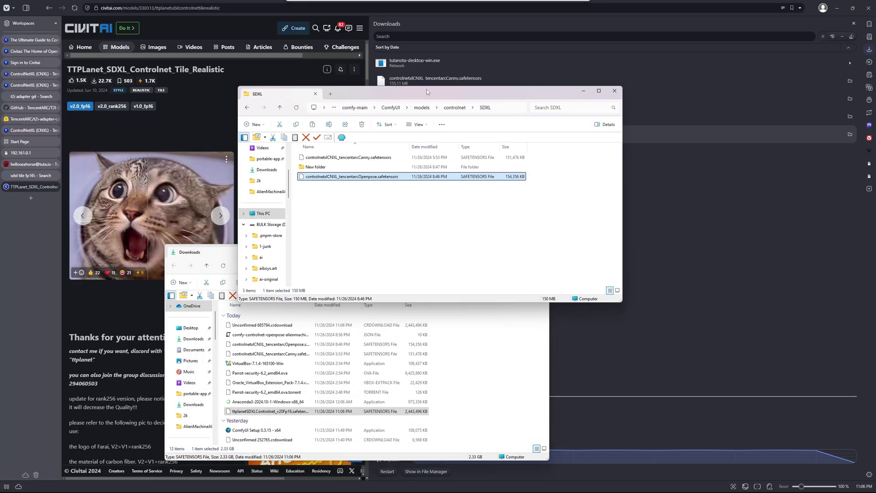
Navigate to A:\comfy\comfy-main\ComfyUI\models\controlnet\SDXL in File Explorer
key(alt+Up)
key(alt+Up)
key(alt+Up)
key(alt+Up)
key(alt+Up)
key(alt+Up)
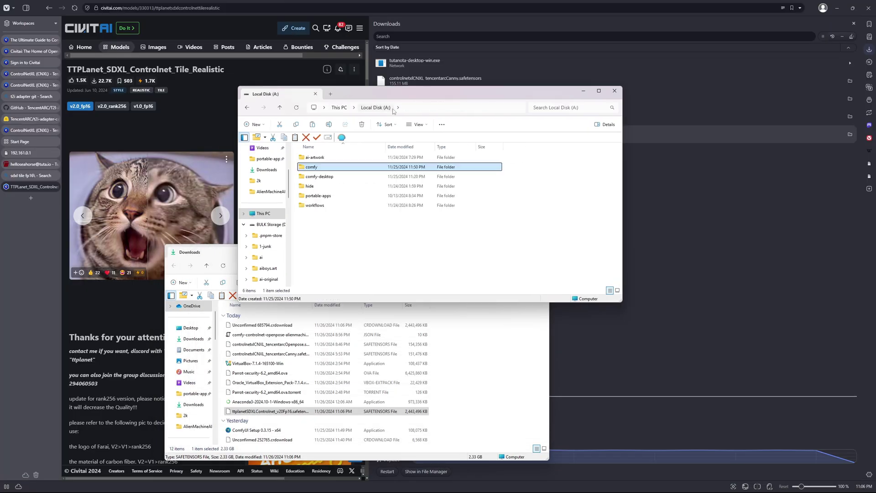
double_click(325, 167)
click(326, 160)
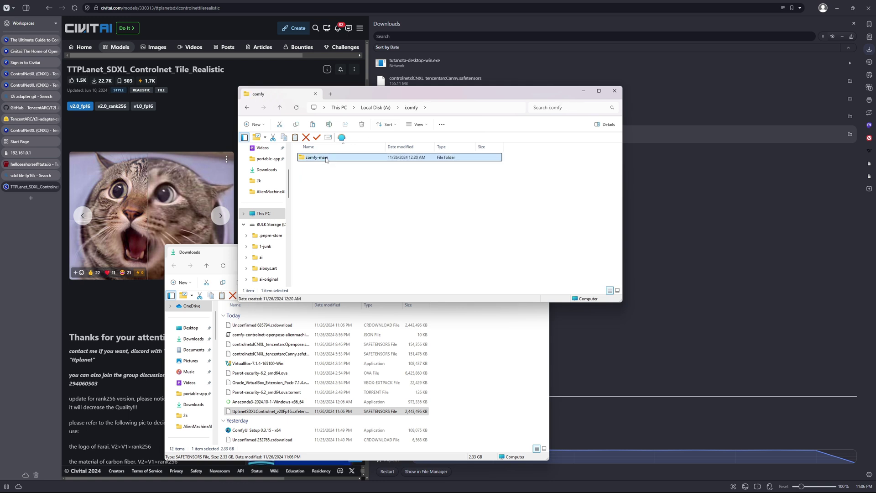
double_click(326, 158)
double_click(326, 158)
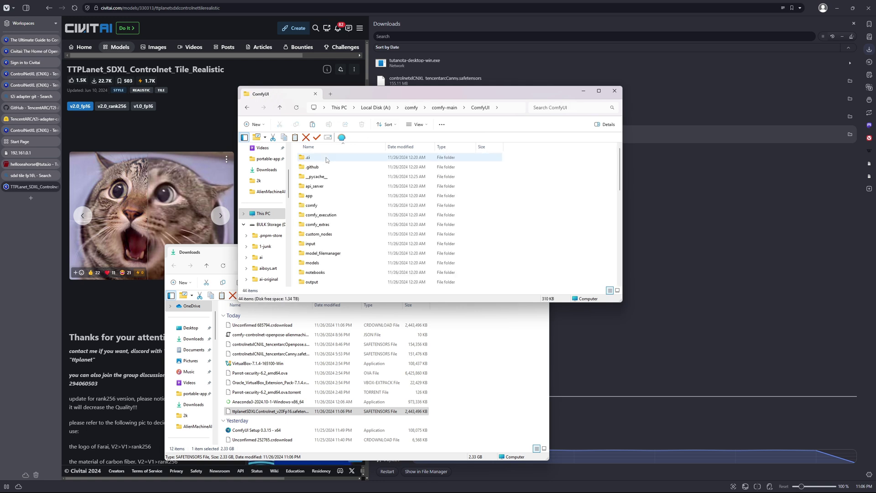
double_click(321, 264)
click(335, 196)
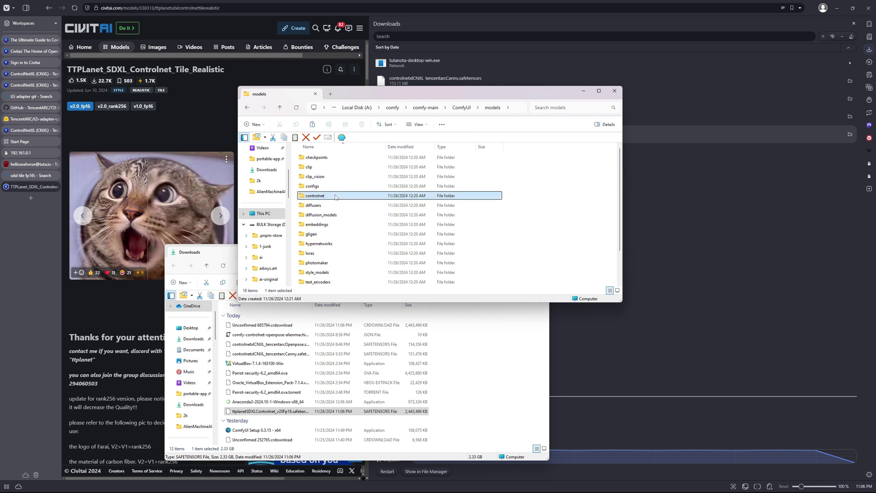
double_click(335, 196)
double_click(338, 176)
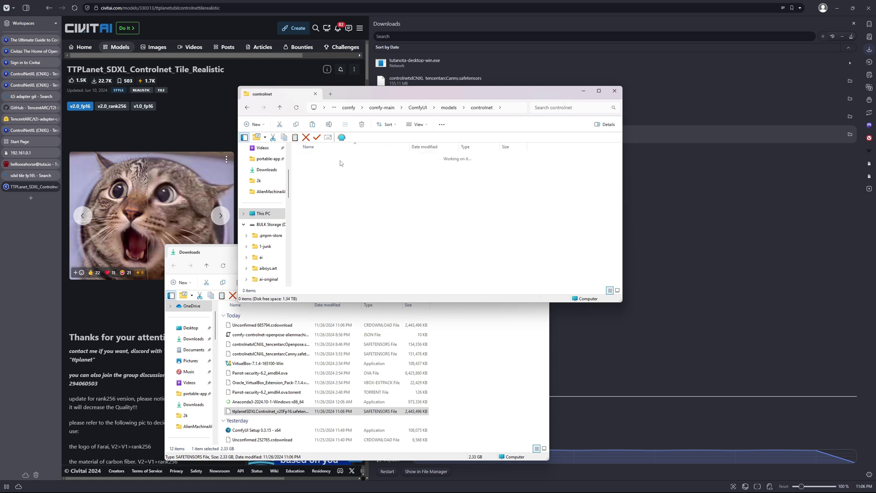
Paste the model file into the SDXL folder beside the Canny and Openpose models
right_click(335, 199)
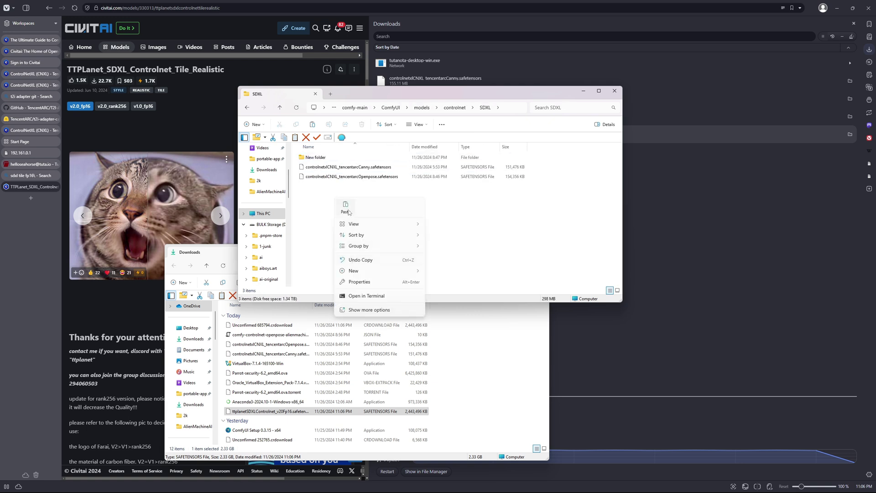
key(Escape)
key(ctrl+v)
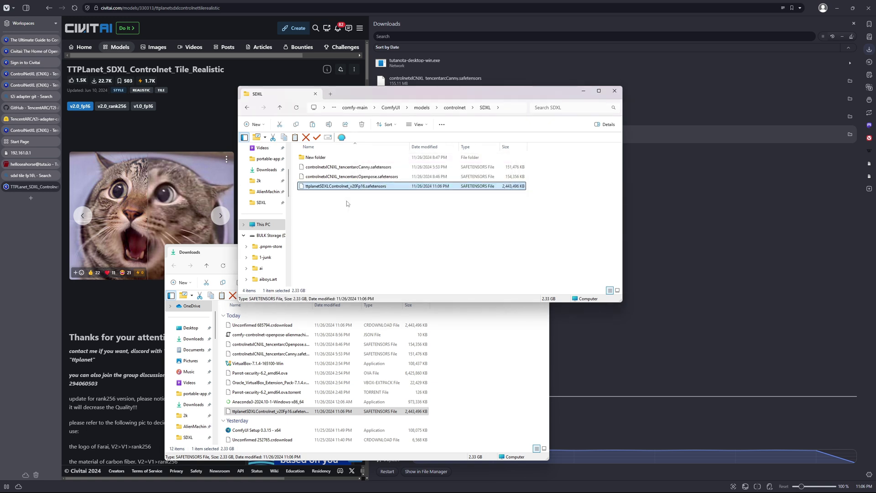
click(854, 24)
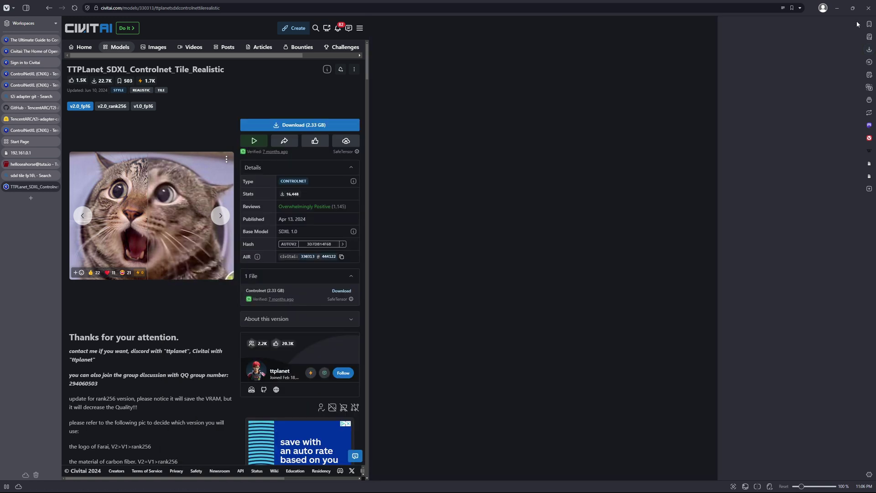
Reload the ComfyUI panel and search canvas nodes for 'ult', finding no Ultimate upscale node
click(869, 176)
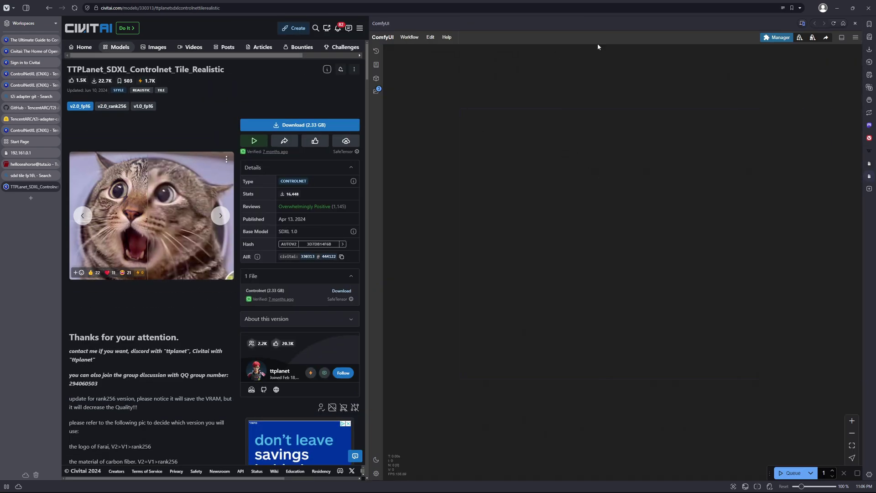
click(833, 24)
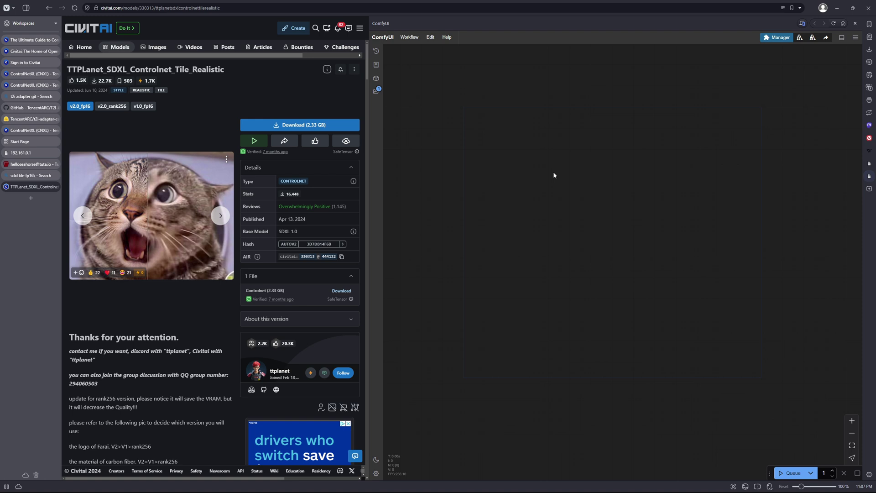
double_click(652, 184)
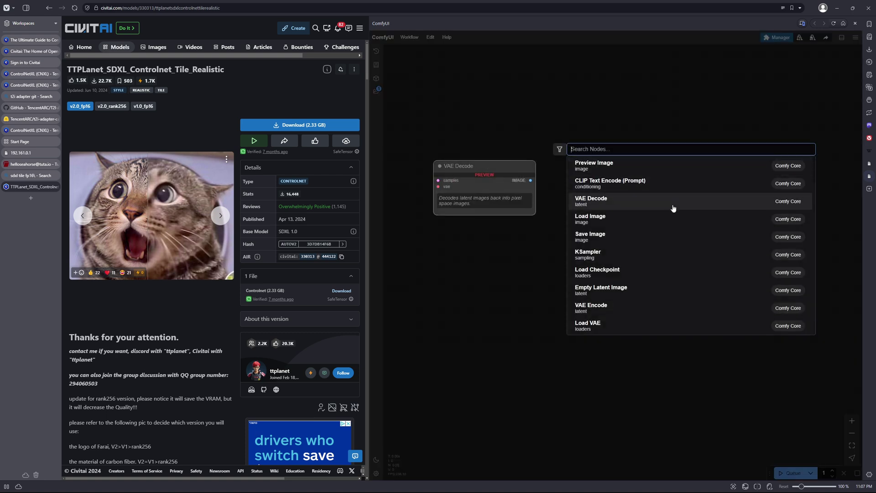
text(ul)
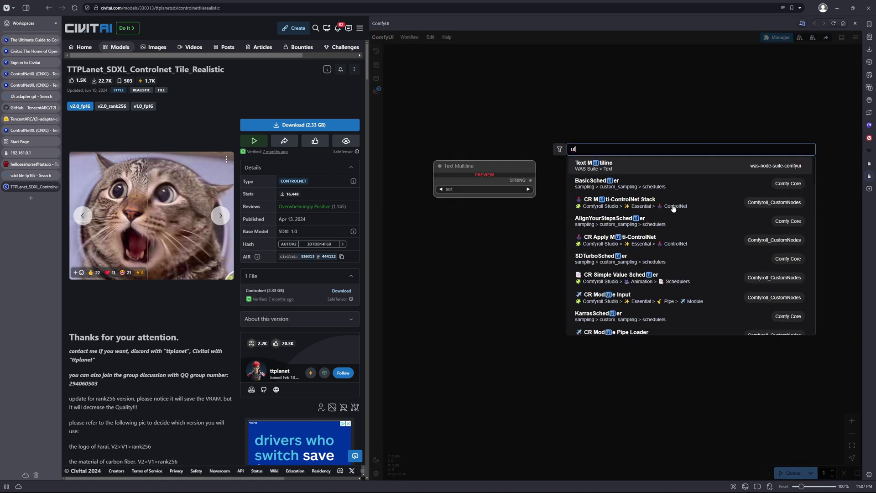
text(tim)
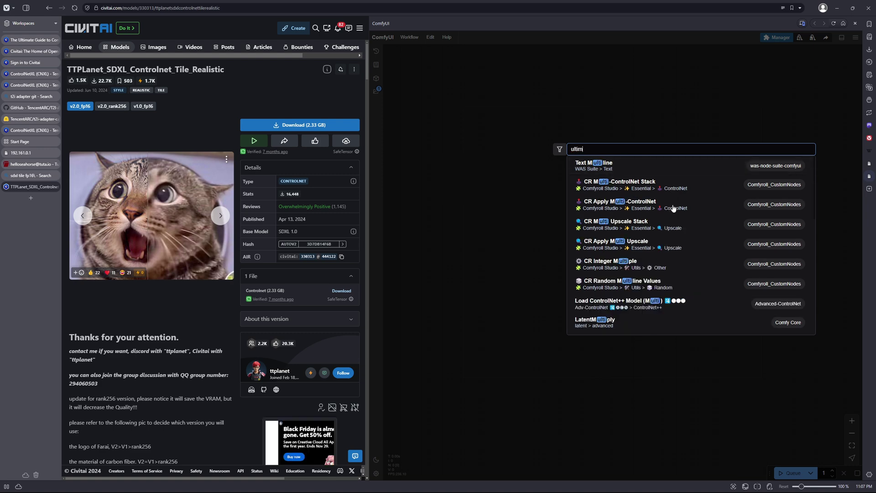
key(BackSpace)
key(BackSpace)
key(BackSpace)
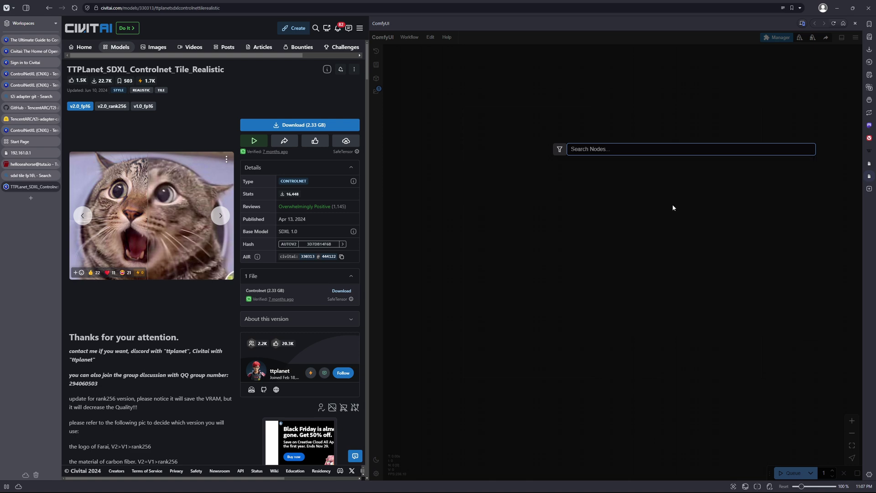
key(Escape)
Search Custom Nodes Manager for 'ultimate', install UltimateSDUpscale, and restart ComfyUI
click(776, 38)
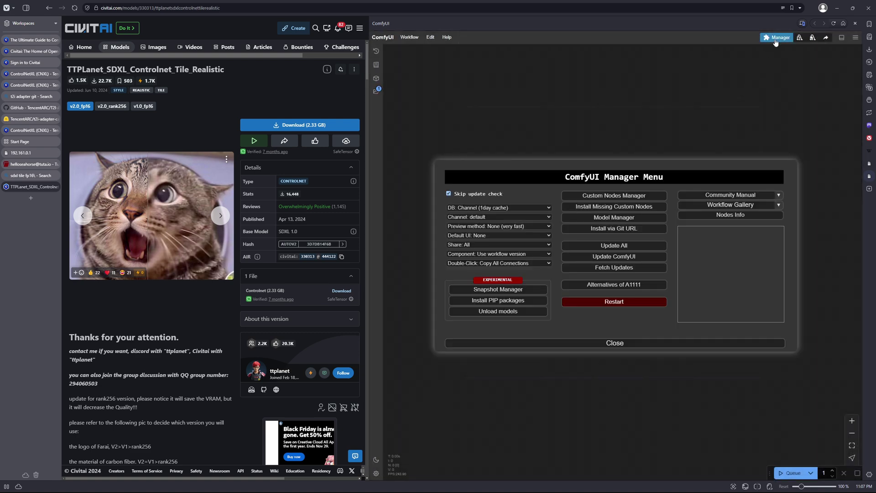
click(623, 195)
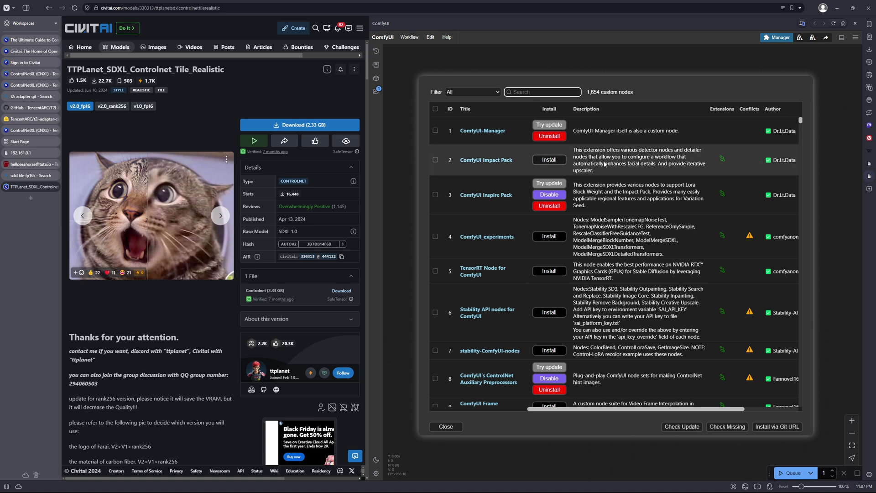
text(ultimate)
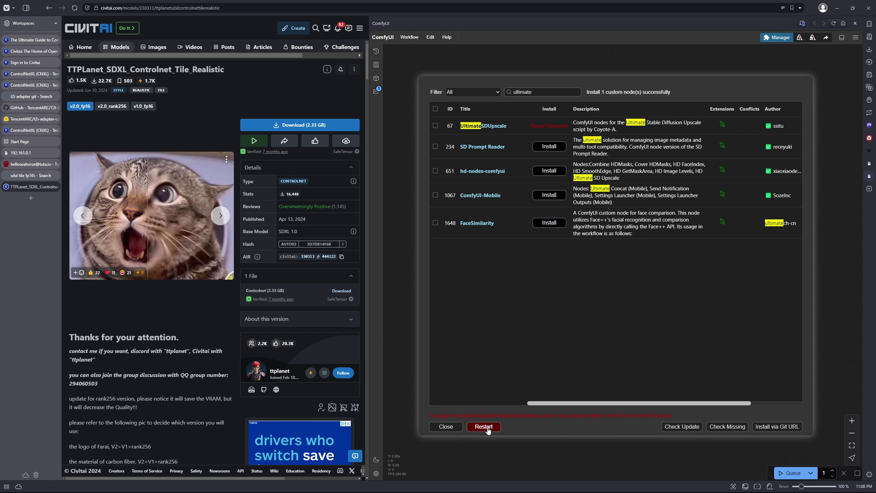
click(485, 428)
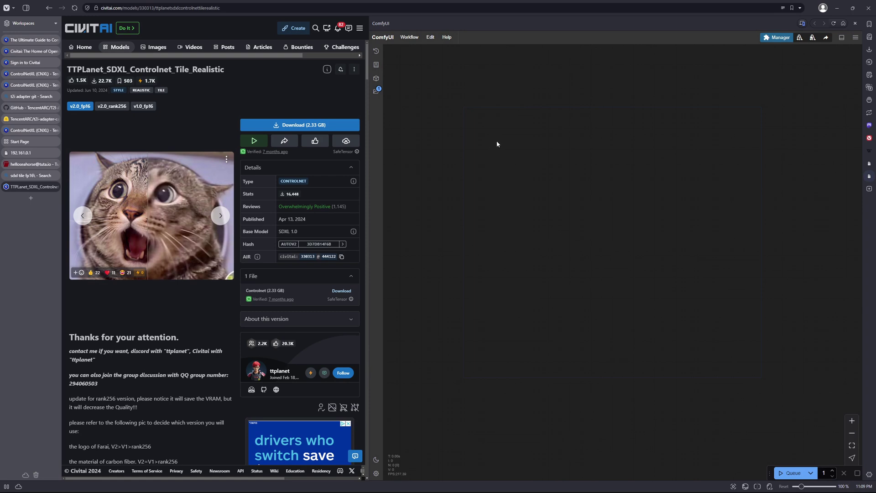
Add an Ultimate SD Upscale node (upscale_by 2.00, denoise 0.20, 512 tiles) to the canvas
double_click(607, 179)
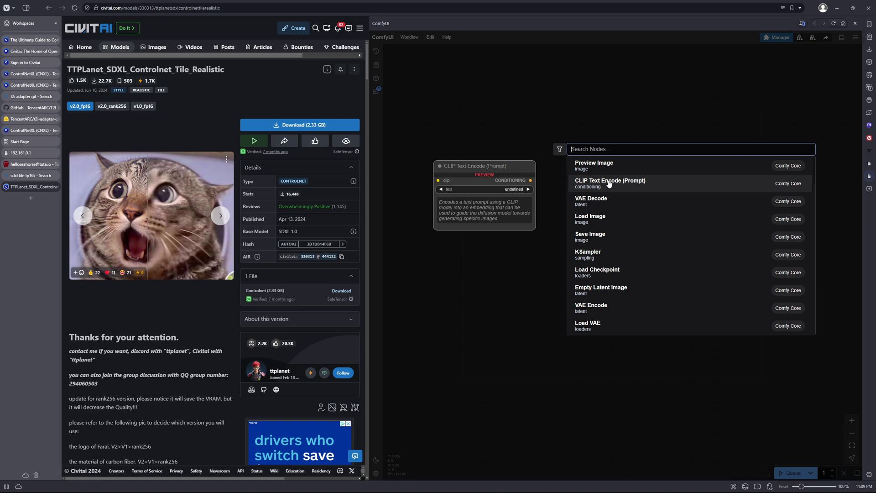
text(ul)
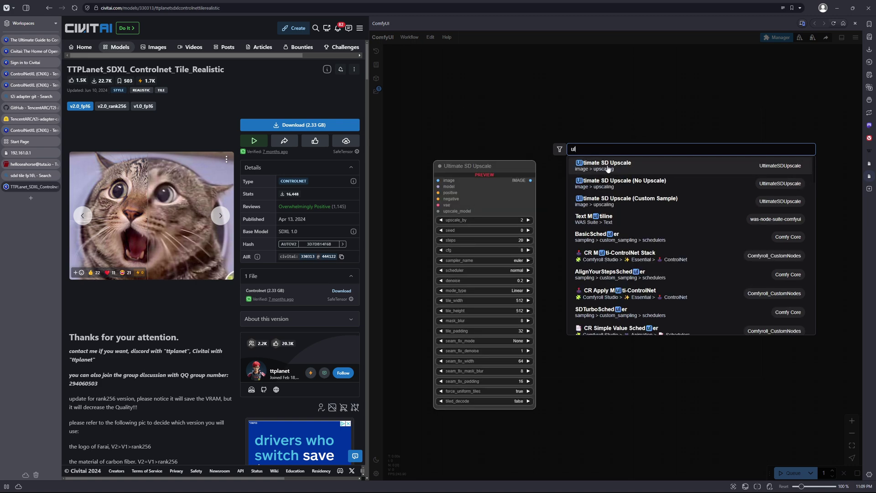
click(607, 168)
scroll(527, 175, up, 5)
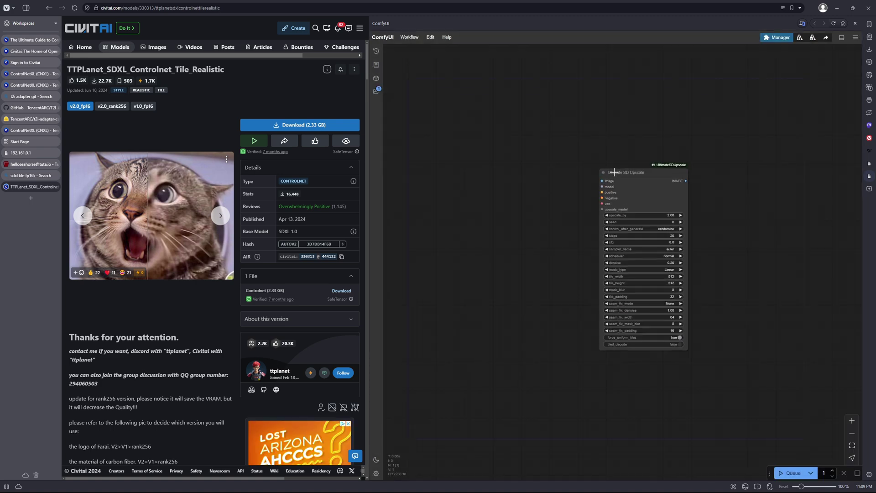
scroll(528, 174, left, 5)
scroll(528, 175, down, 2)
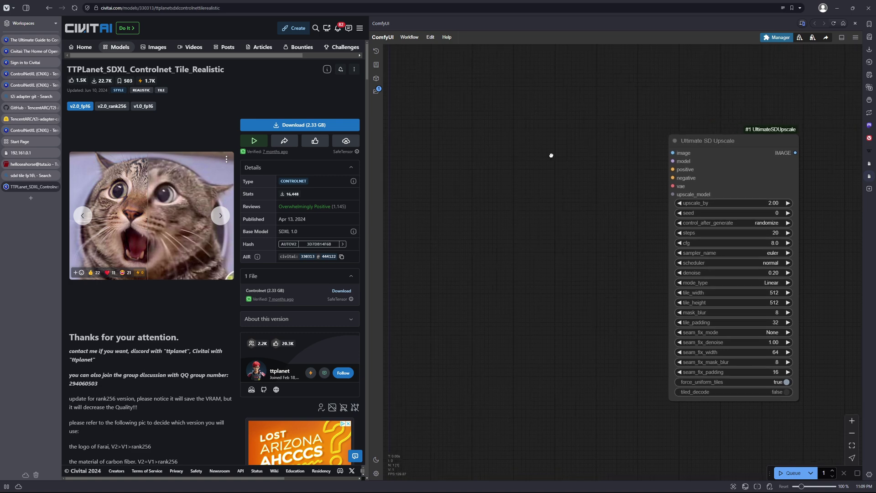
scroll(526, 156, down, 2)
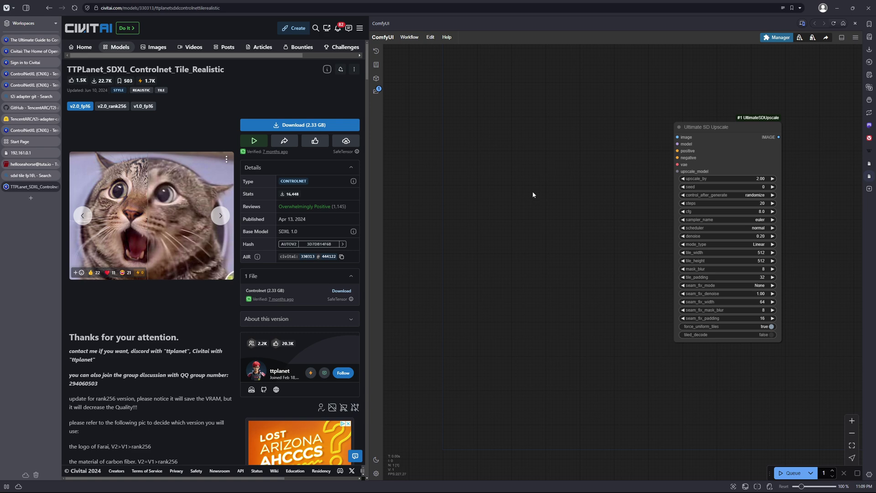
drag(533, 195, 522, 171)
scroll(540, 160, down, 2)
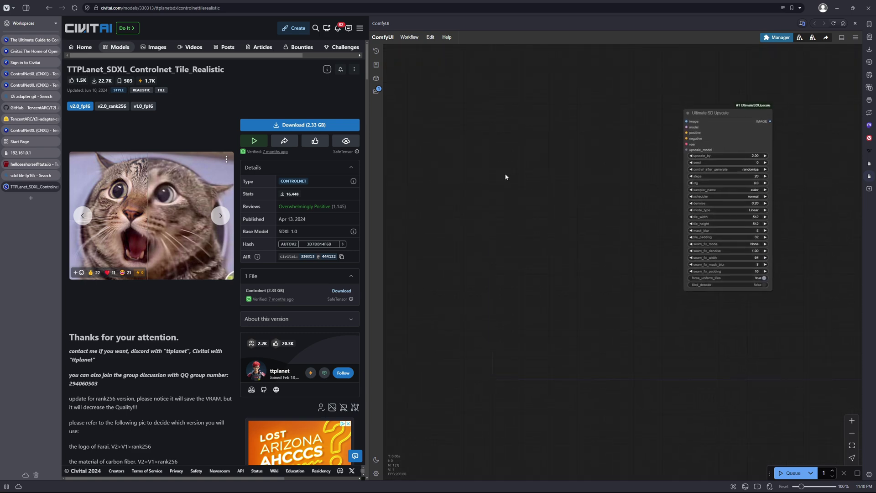
Add an Apply Advanced ControlNet node to the canvas
double_click(537, 165)
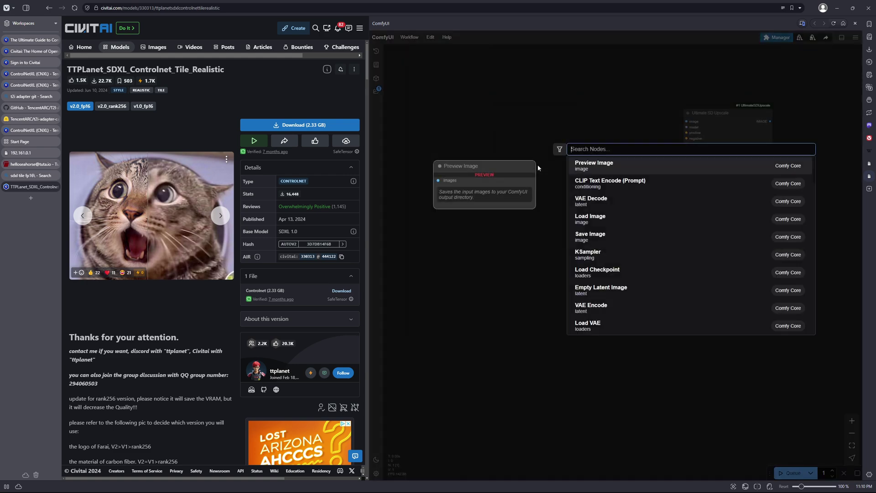
text(appl)
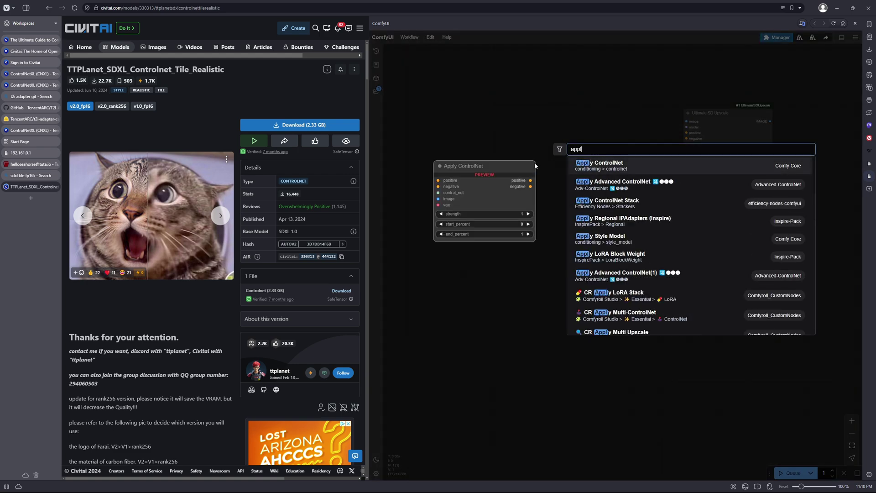
click(612, 184)
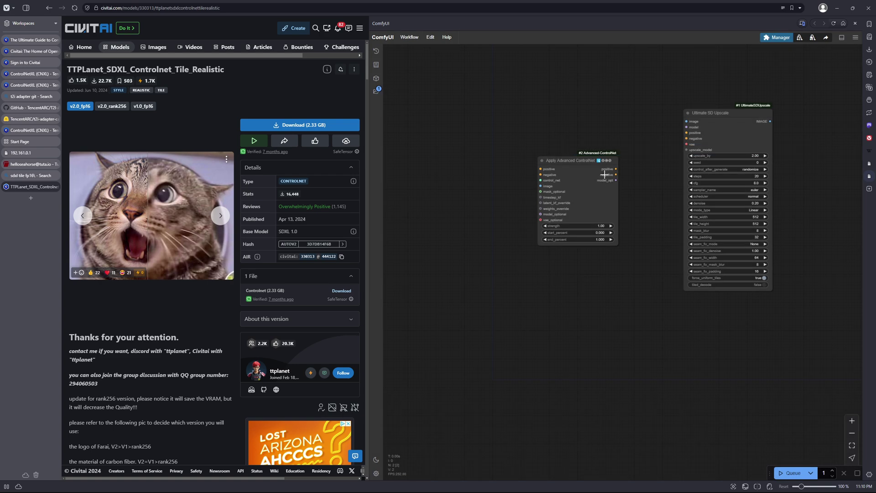
drag(578, 158, 582, 137)
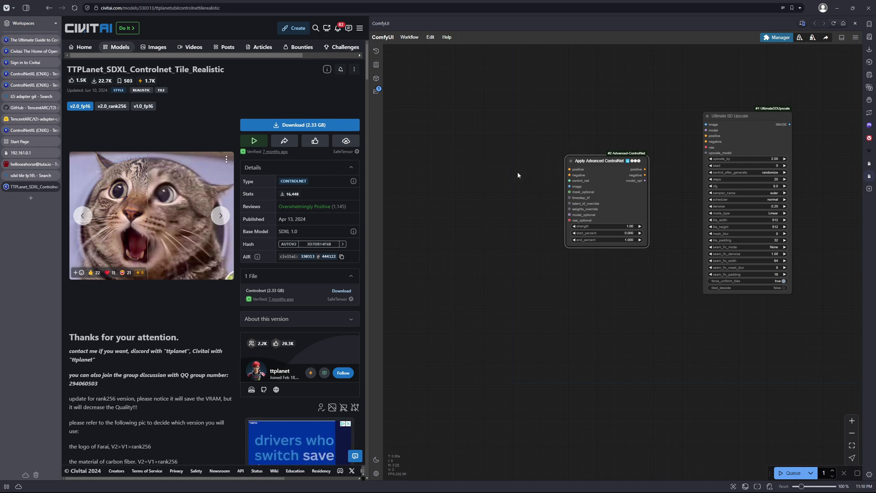
drag(518, 176, 557, 158)
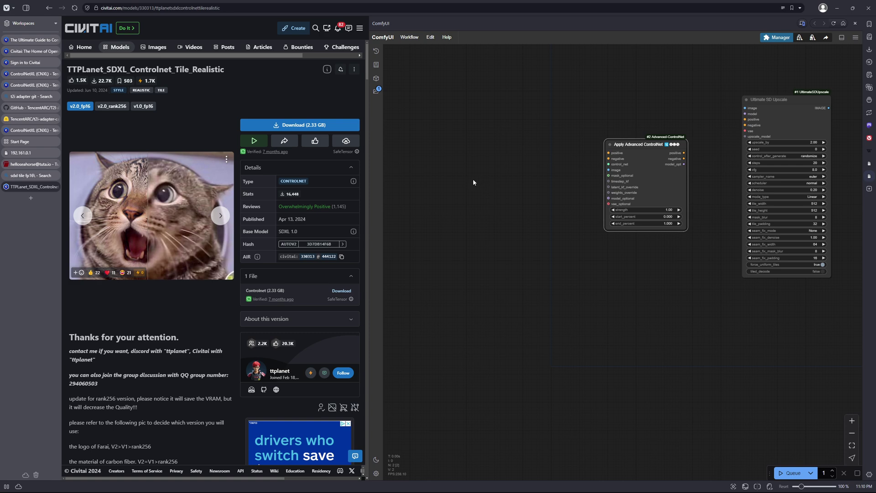
Add a Load Advanced ControlNet Model node set to ttplanetSDXL, linked to control_net
double_click(497, 166)
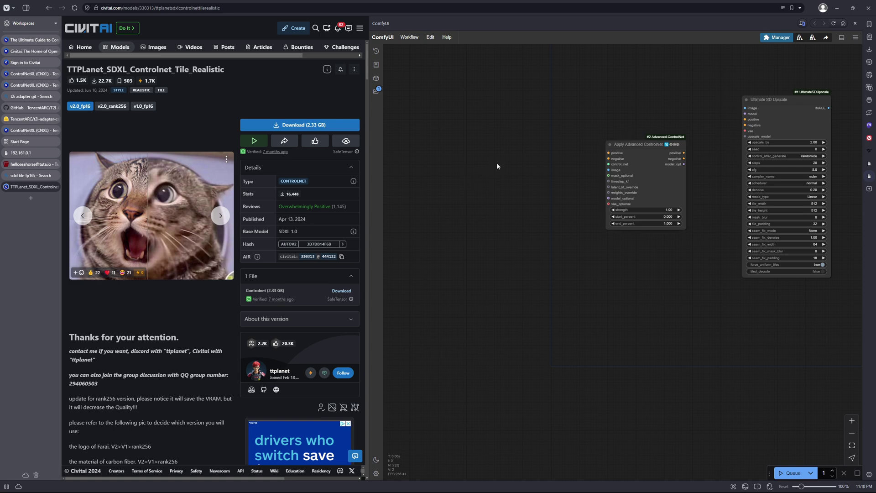
text(lo)
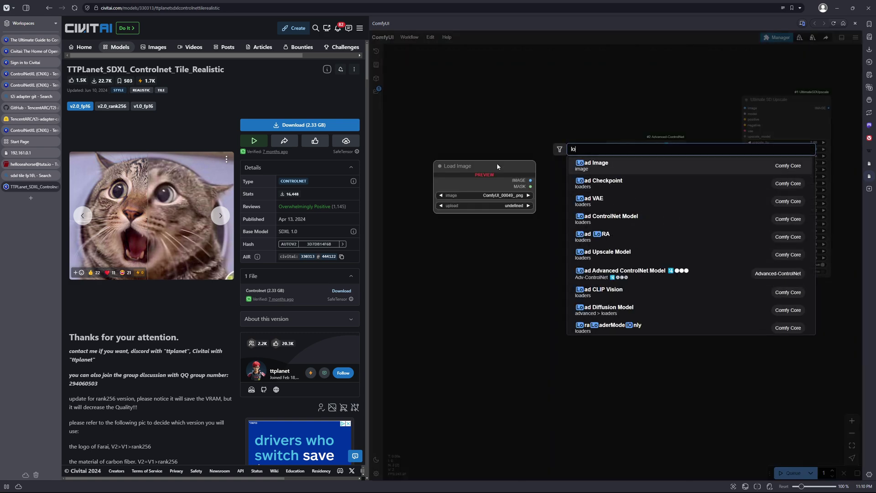
click(602, 279)
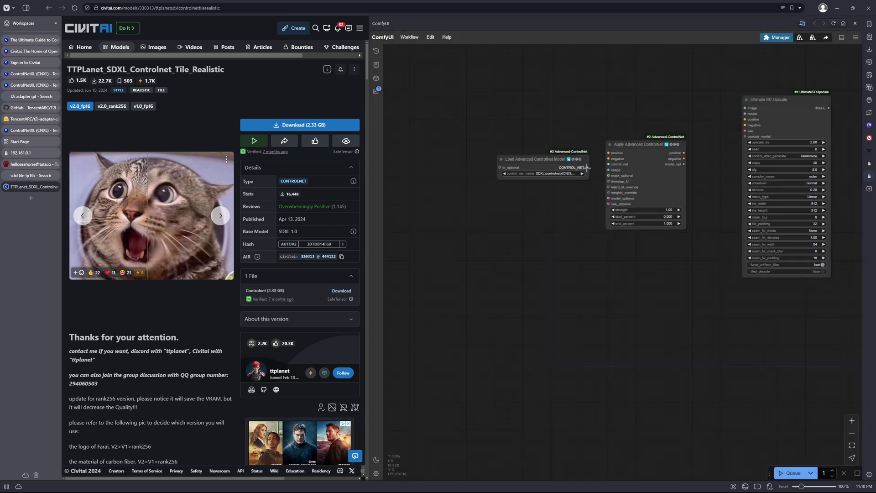
mouse_move(587, 168)
mouse_down()
mouse_move(594, 184)
mouse_move(604, 165)
mouse_up()
click(566, 173)
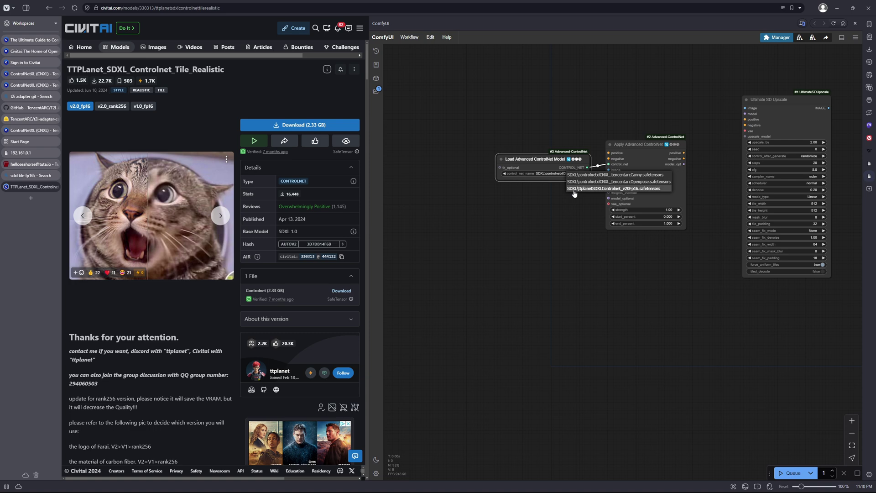
click(574, 188)
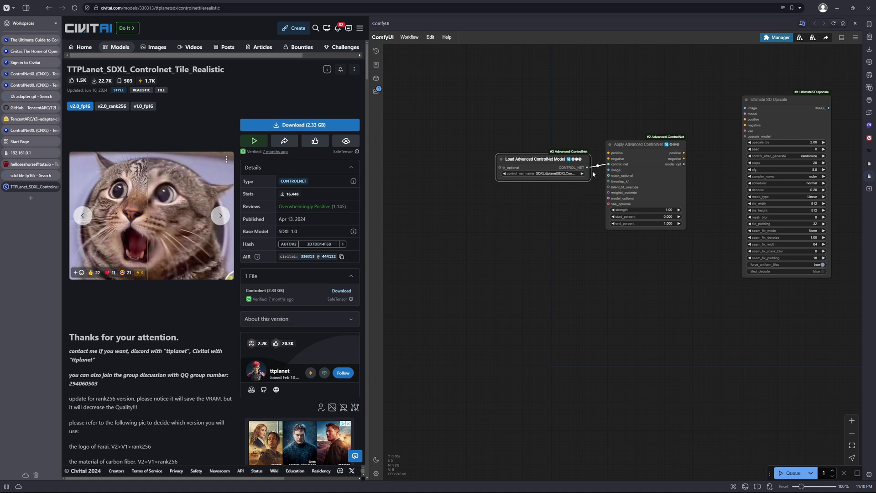
drag(565, 160, 564, 171)
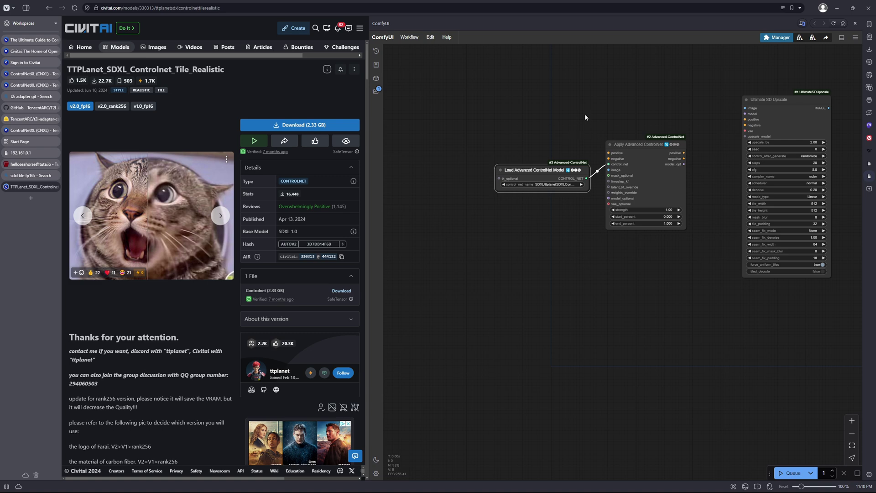
scroll(566, 98, down, 2)
drag(566, 98, 586, 157)
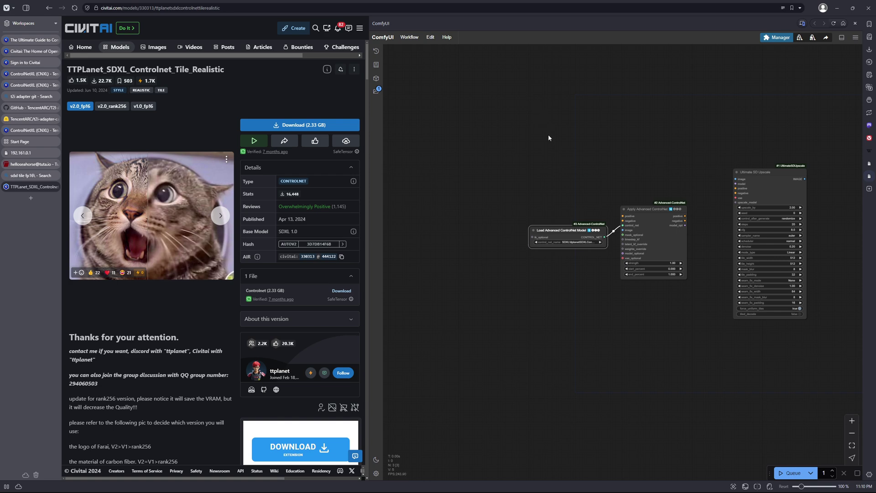
click(548, 135)
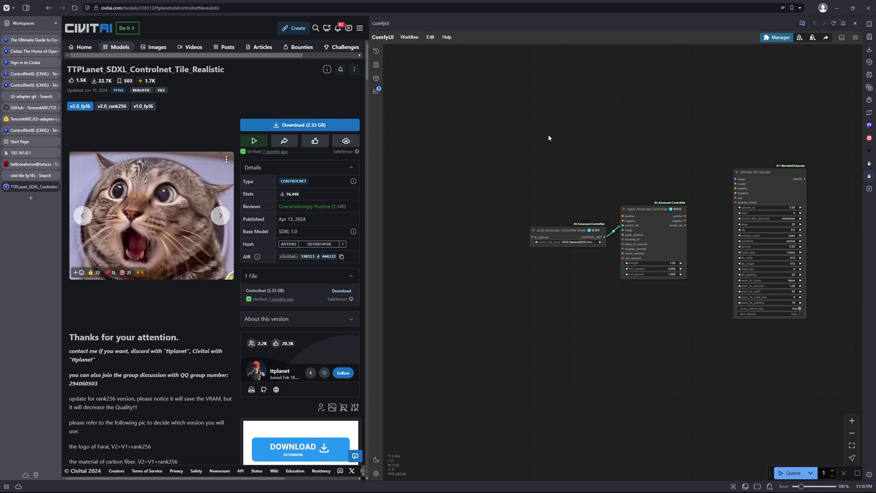
Add a CLIPTextEncodeSDXL node and paste a duplicate of it
double_click(549, 135)
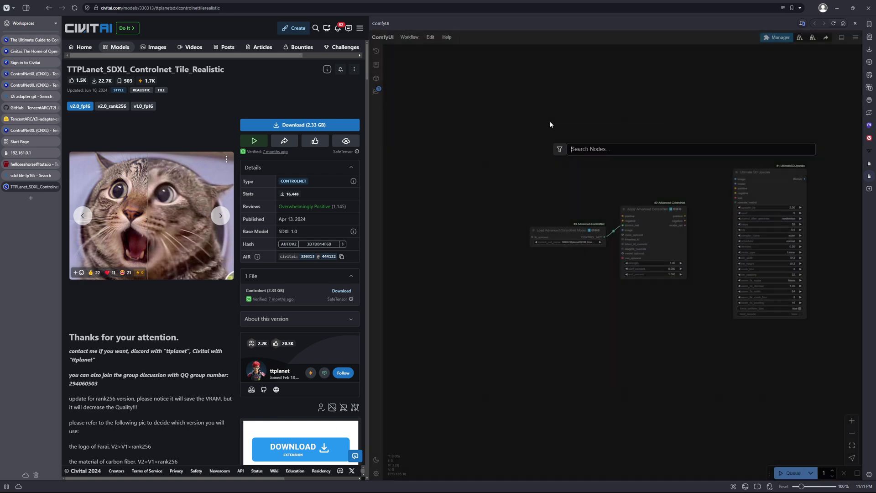
click(543, 136)
double_click(535, 151)
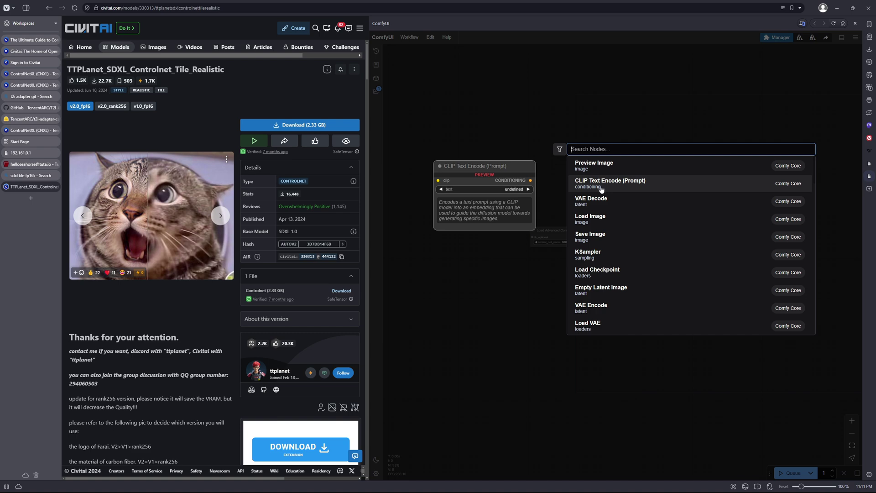
text(sdx)
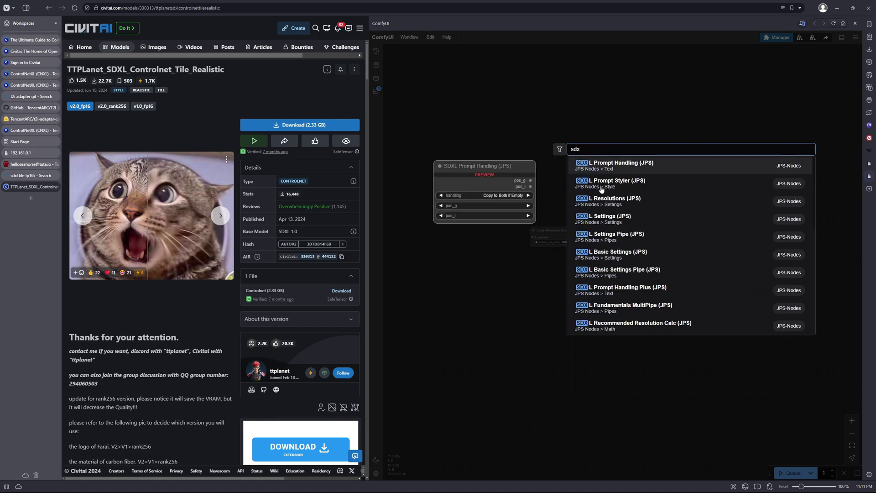
scroll(614, 274, down, 3)
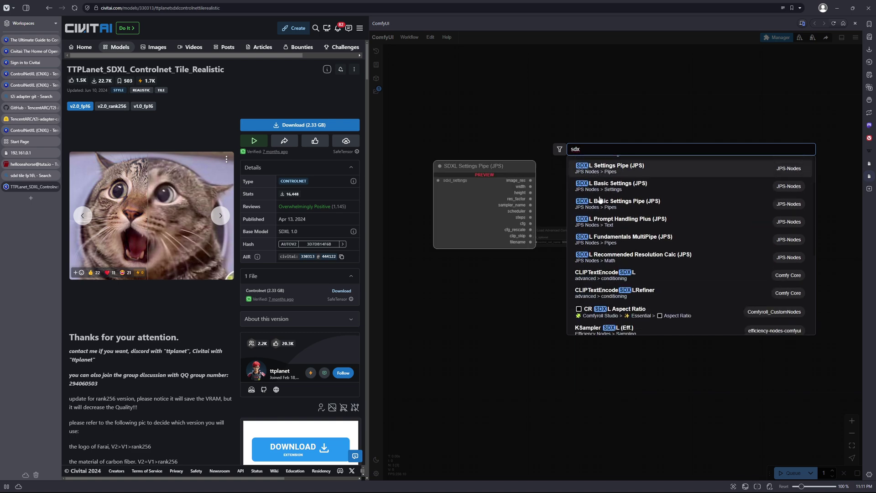
click(614, 274)
click(593, 152)
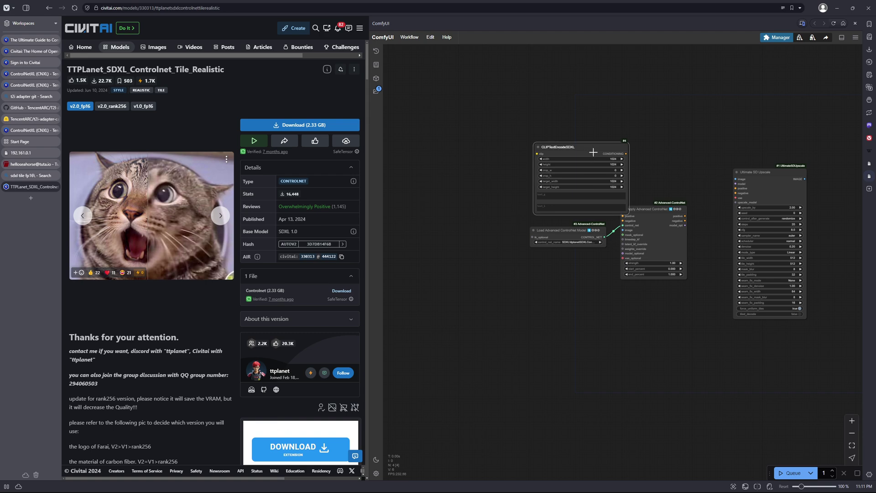
drag(593, 152, 594, 69)
key(ctrl+v)
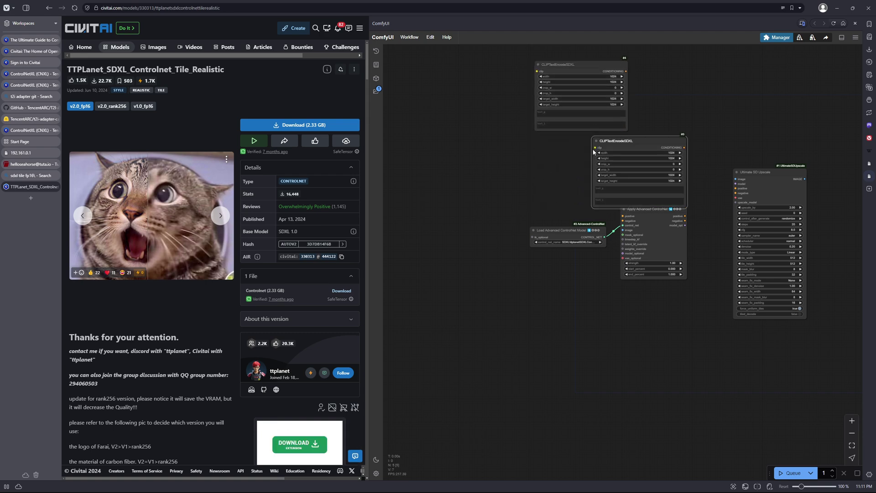
drag(623, 138, 596, 137)
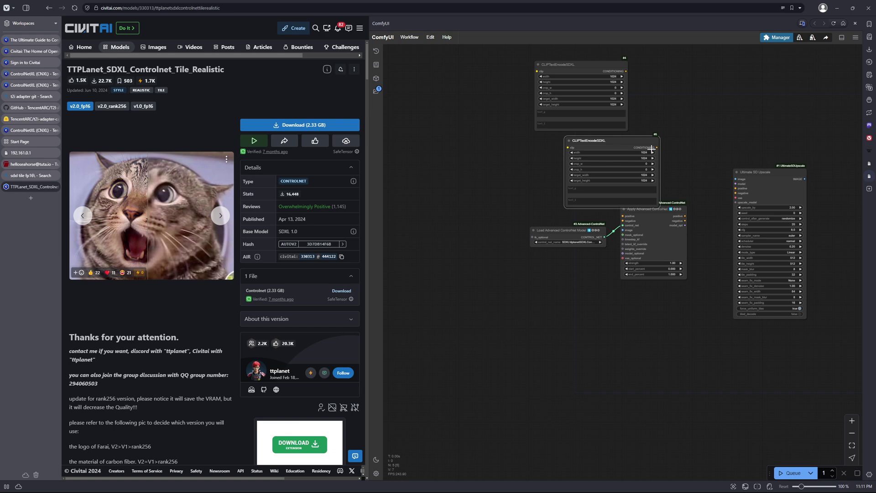
Wire the encoders into Ultimate SD Upscale's positive and negative inputs and tidy the layout
drag(652, 148, 734, 192)
drag(627, 71, 736, 188)
scroll(675, 205, up, 2)
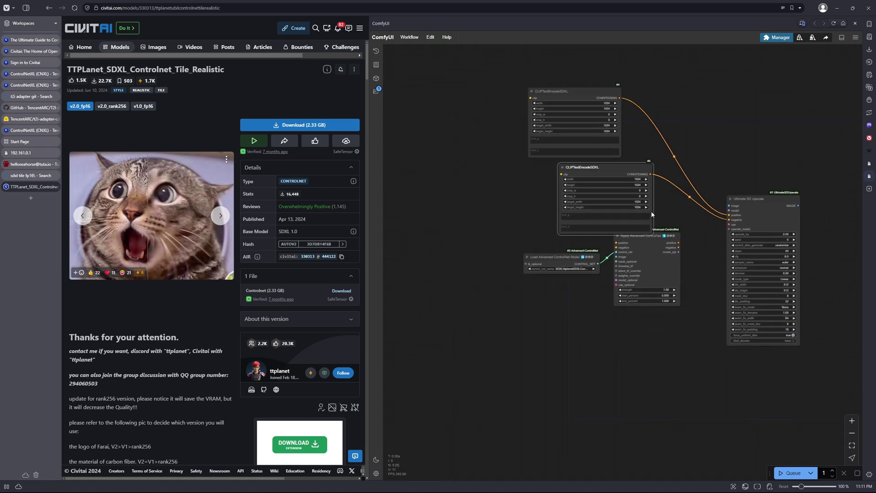
drag(621, 169, 577, 169)
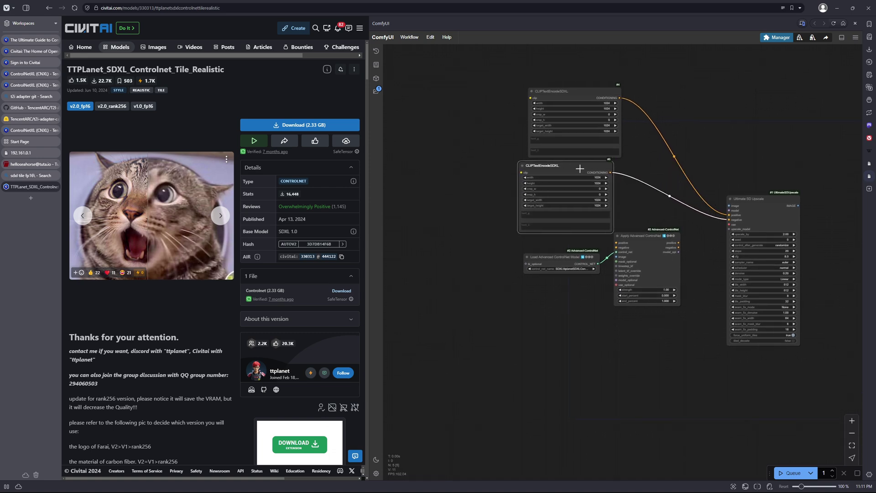
drag(619, 147, 610, 146)
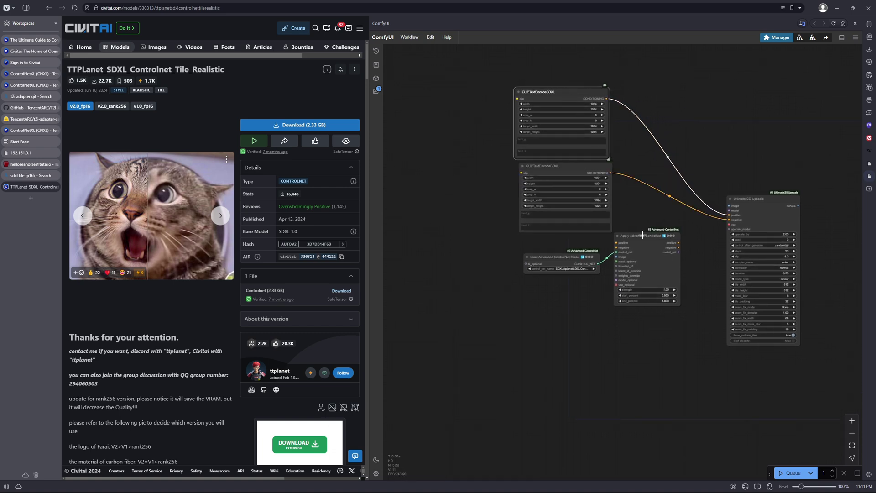
drag(641, 236, 657, 225)
drag(732, 211, 810, 209)
drag(763, 233, 677, 255)
scroll(666, 250, up, 1)
scroll(652, 251, up, 1)
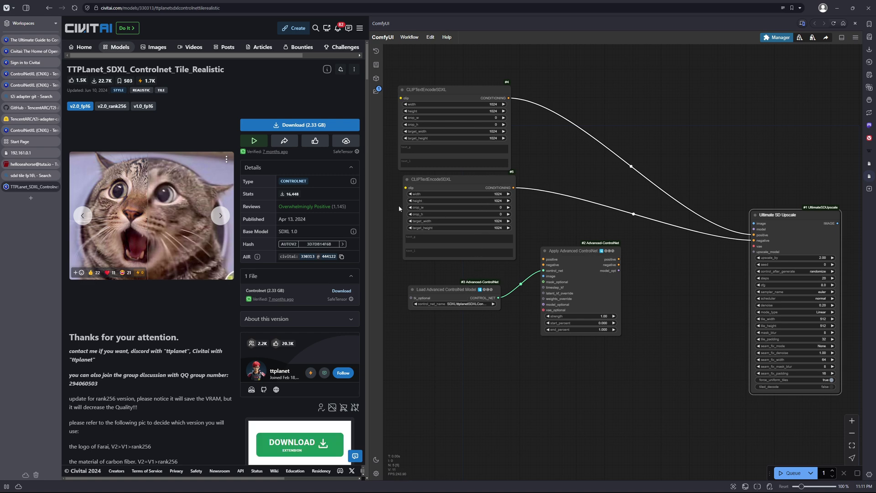
Add a Load Checkpoint node (albedobaseXL_v21Large) left of the text encoders
drag(398, 204, 462, 168)
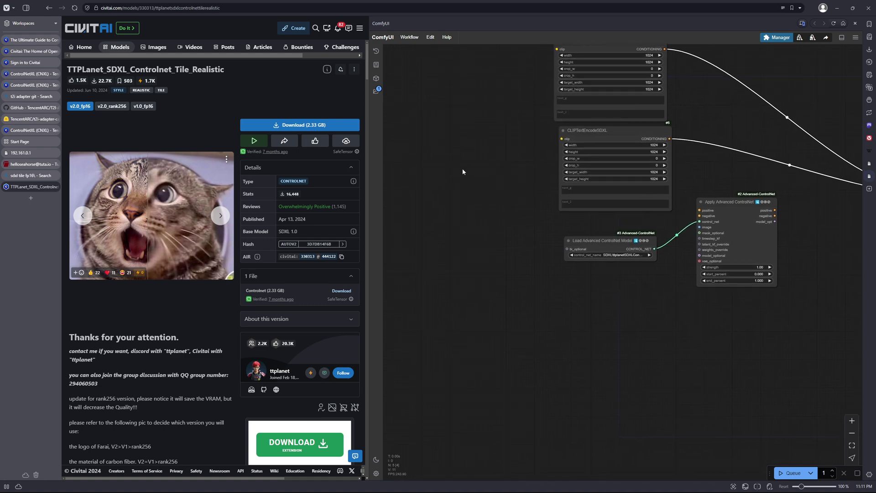
double_click(435, 168)
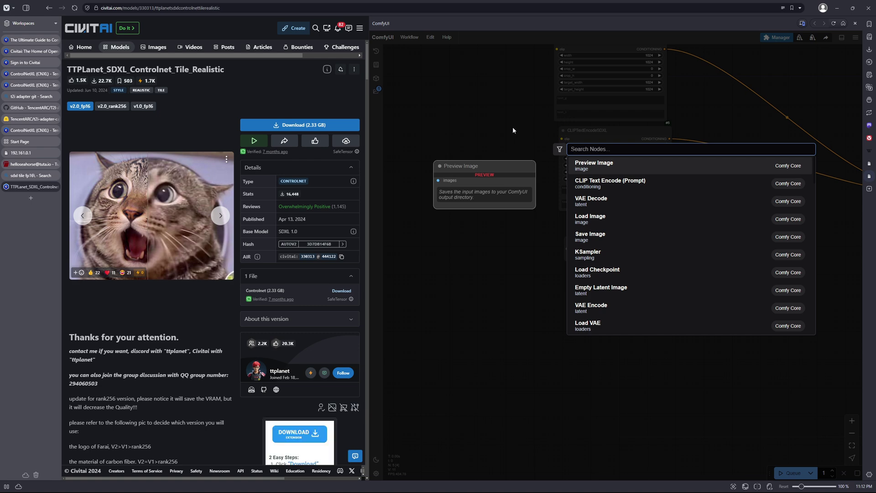
click(511, 126)
double_click(441, 171)
text(lo)
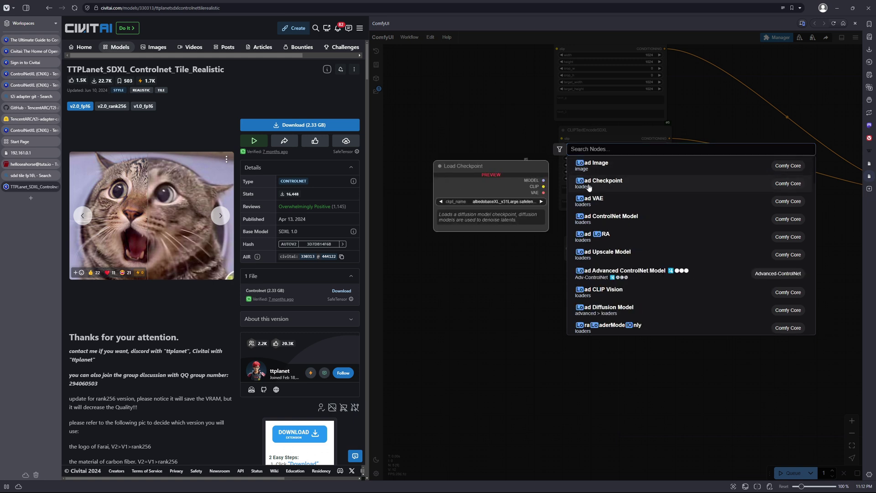
click(589, 187)
drag(512, 173, 466, 173)
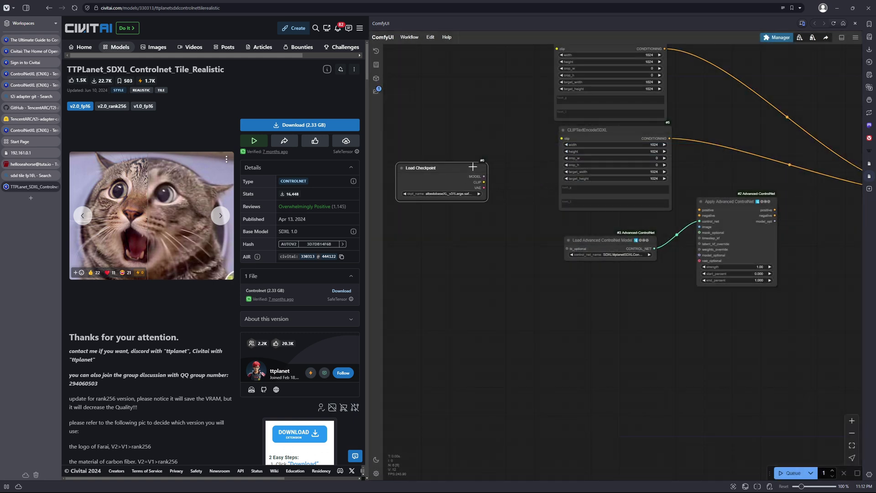
Connect the checkpoint's CLIP output to the CLIPTextEncodeSDXL clip inputs
scroll(473, 167, down, 1)
drag(473, 166, 547, 176)
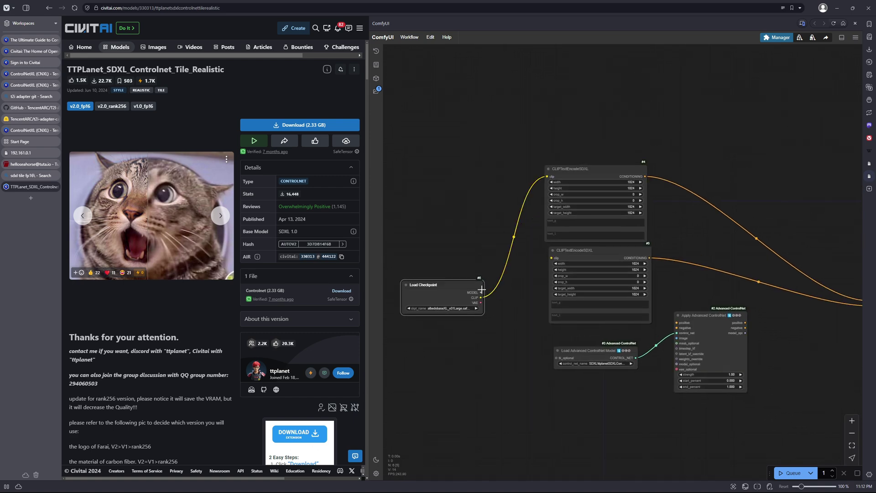
drag(481, 297, 552, 257)
drag(580, 336, 572, 285)
drag(459, 216, 534, 278)
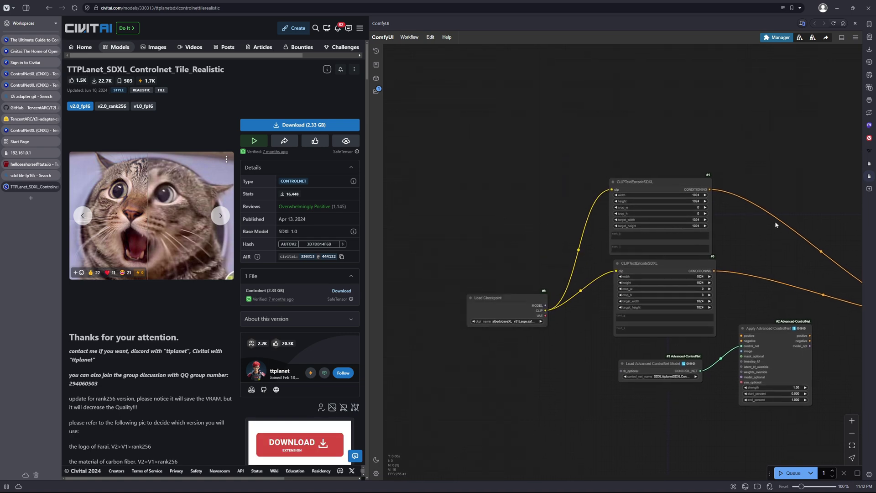
Feed checkpoint MODEL and VAE plus both prompts' conditioning into Apply Advanced ControlNet
drag(778, 221, 667, 207)
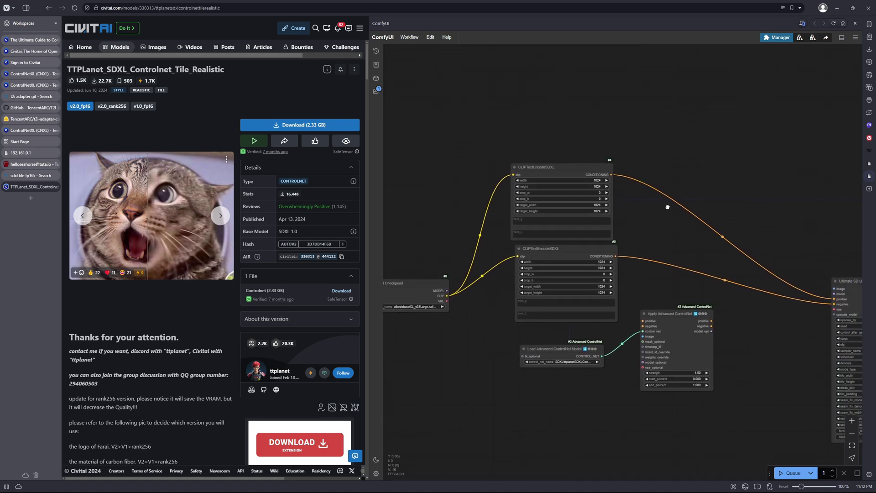
drag(446, 291, 644, 362)
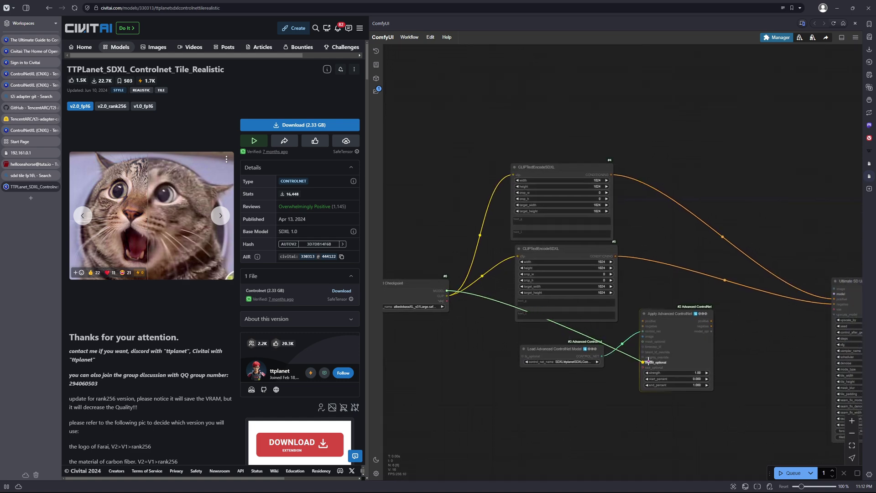
drag(446, 301, 643, 367)
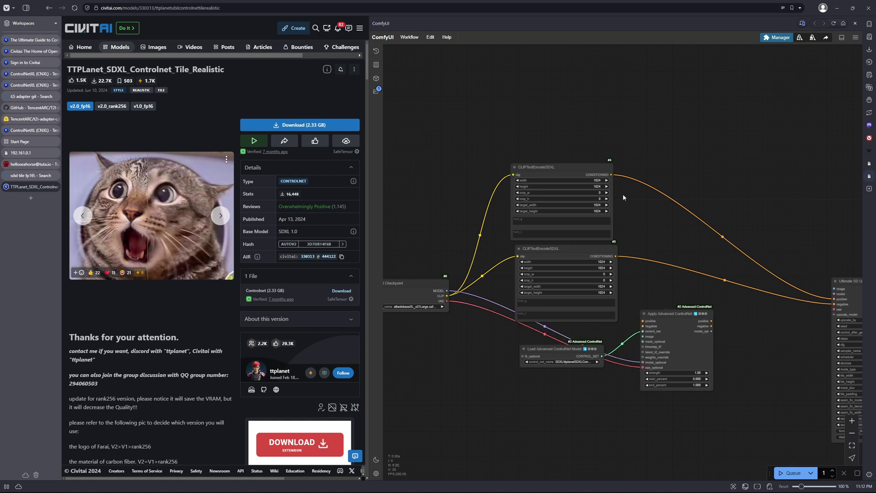
drag(674, 282, 584, 199)
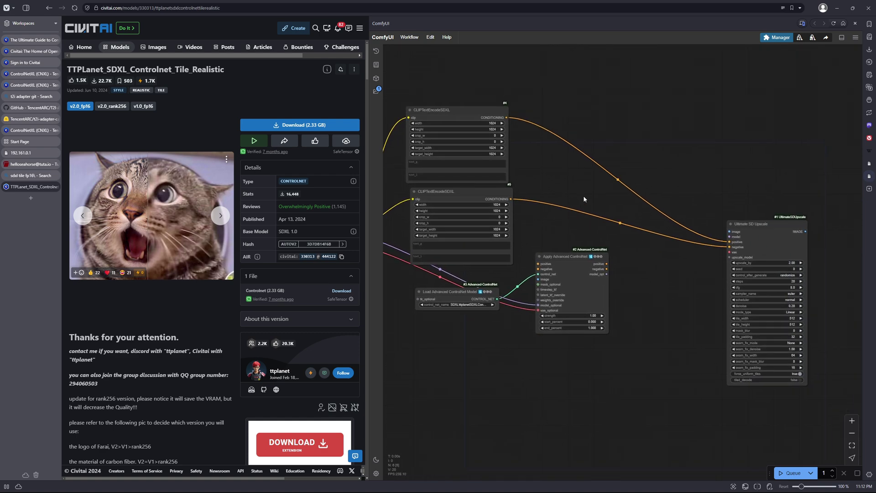
drag(506, 117, 544, 263)
drag(508, 199, 539, 269)
Route ControlNet positive and negative outputs into Ultimate SD Upscale and reposition the node
drag(607, 264, 729, 242)
drag(608, 266, 702, 256)
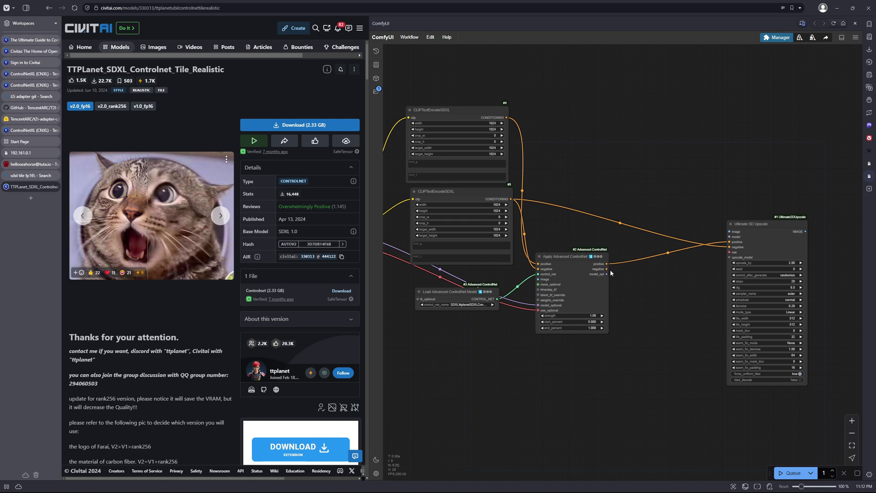
drag(608, 270, 730, 247)
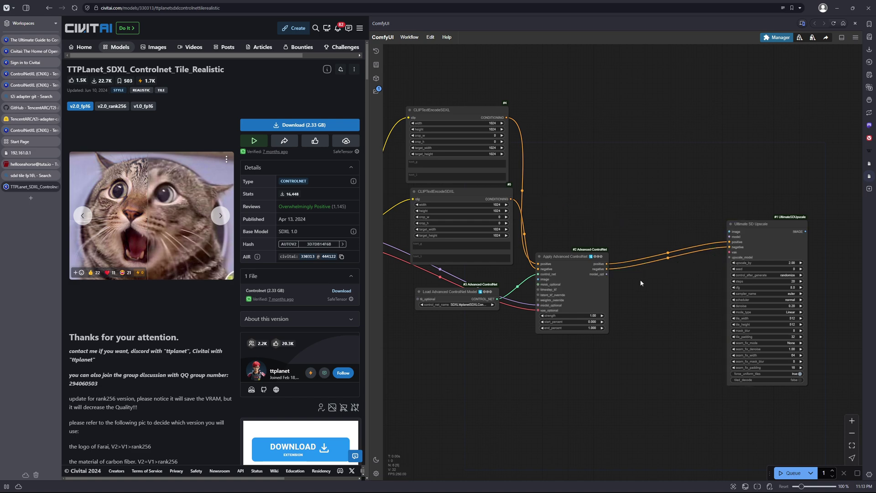
drag(640, 283, 726, 233)
drag(656, 210, 715, 204)
drag(624, 248, 644, 245)
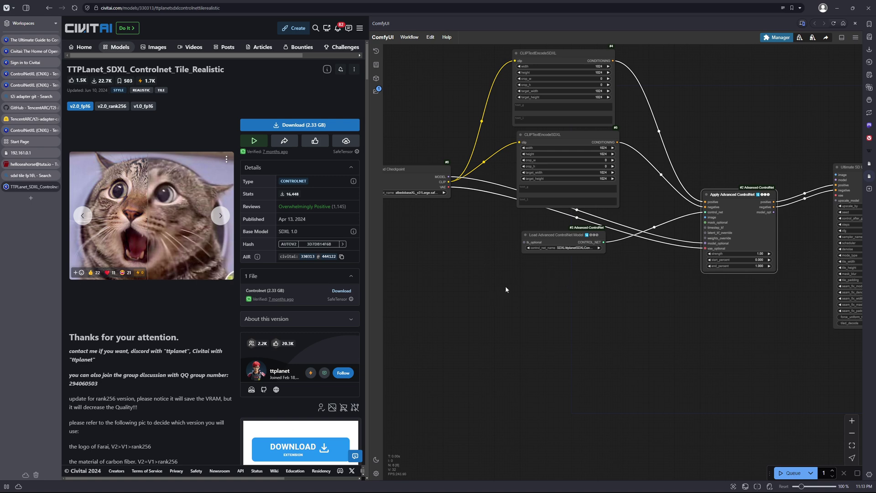
scroll(505, 289, down, 1)
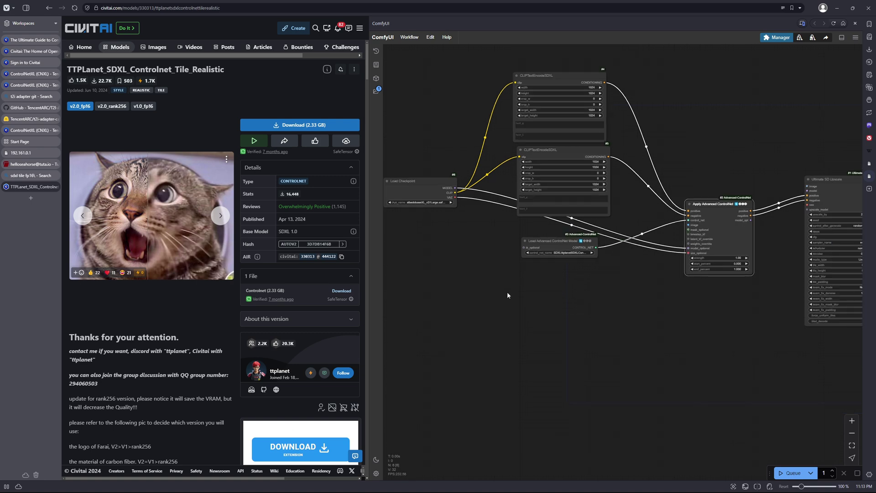
Add a Load Image node and feed its IMAGE into Apply Advanced ControlNet
double_click(539, 276)
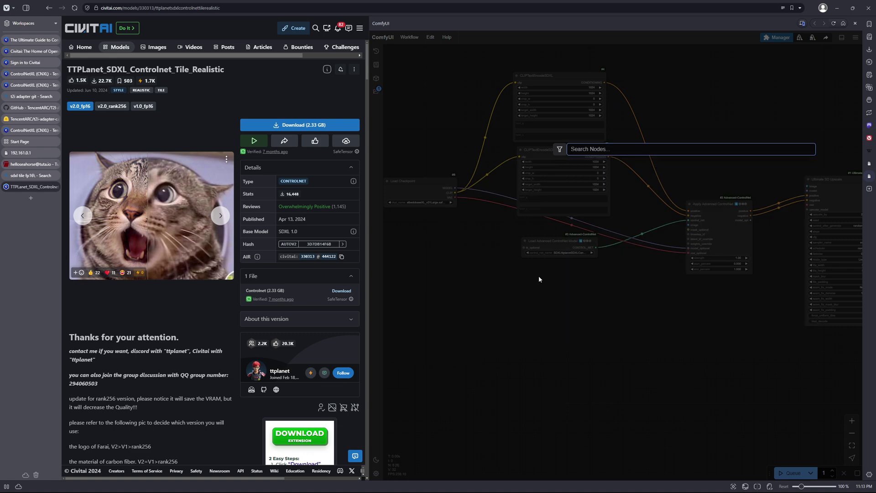
key(Escape)
double_click(539, 277)
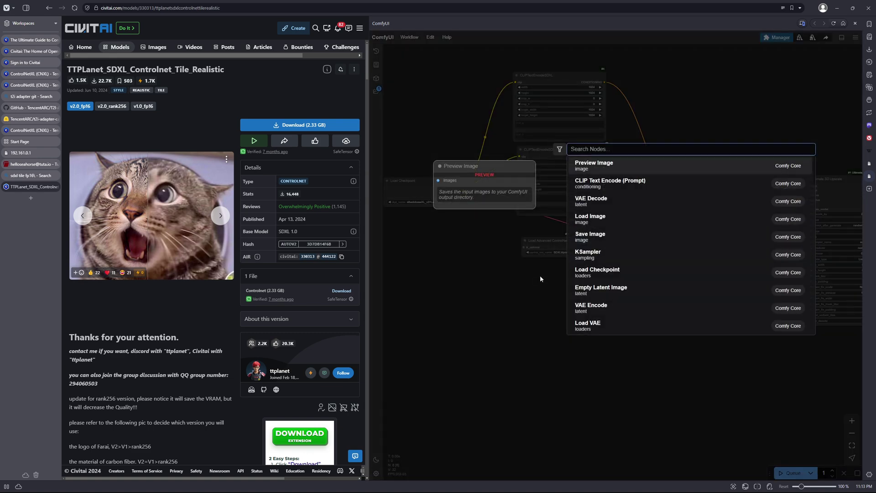
text(load)
click(601, 166)
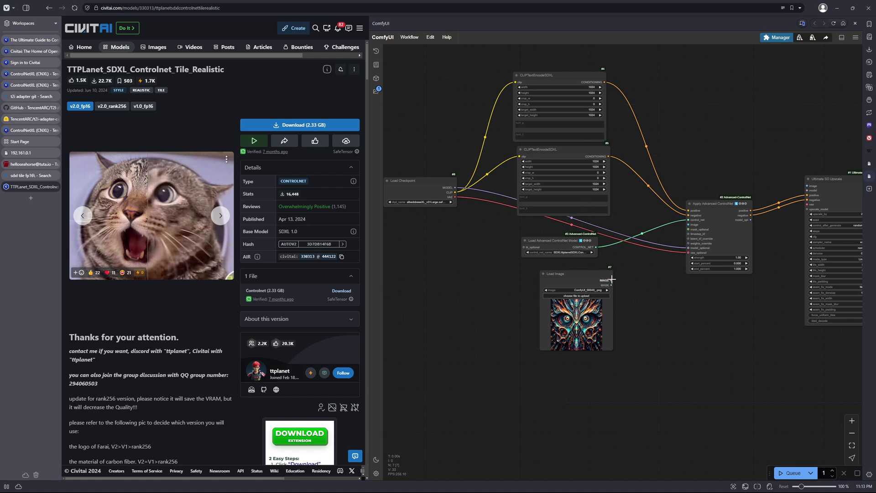
drag(612, 279, 688, 225)
drag(678, 283, 636, 276)
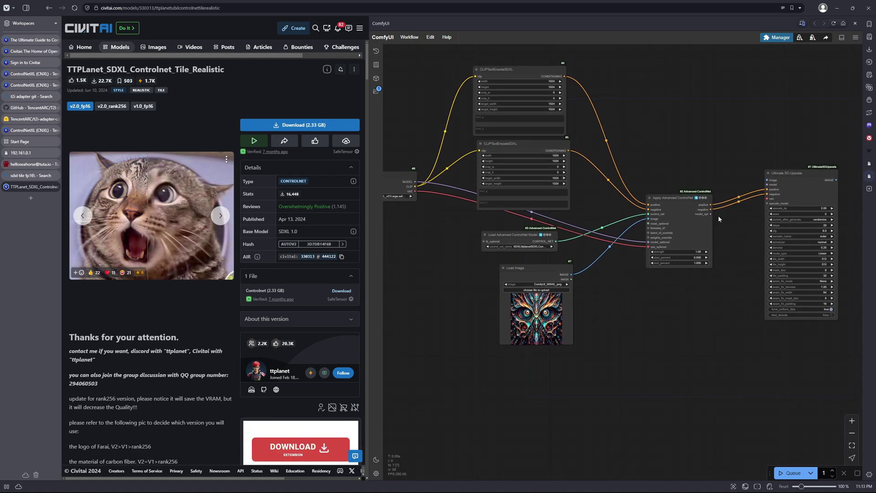
Connect the model, loaded image, and checkpoint VAE to Ultimate SD Upscale's inputs
drag(711, 213, 768, 184)
drag(759, 220, 695, 230)
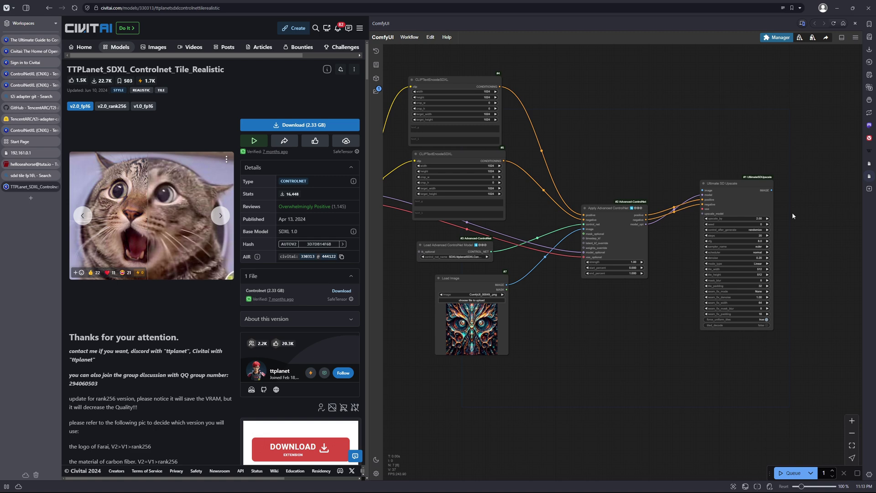
drag(793, 216, 772, 214)
drag(640, 229, 660, 221)
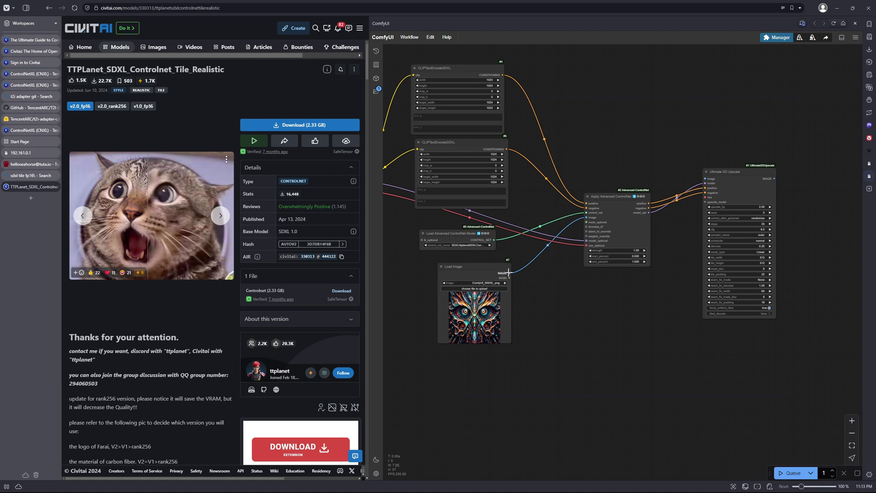
drag(509, 273, 706, 179)
drag(579, 272, 642, 260)
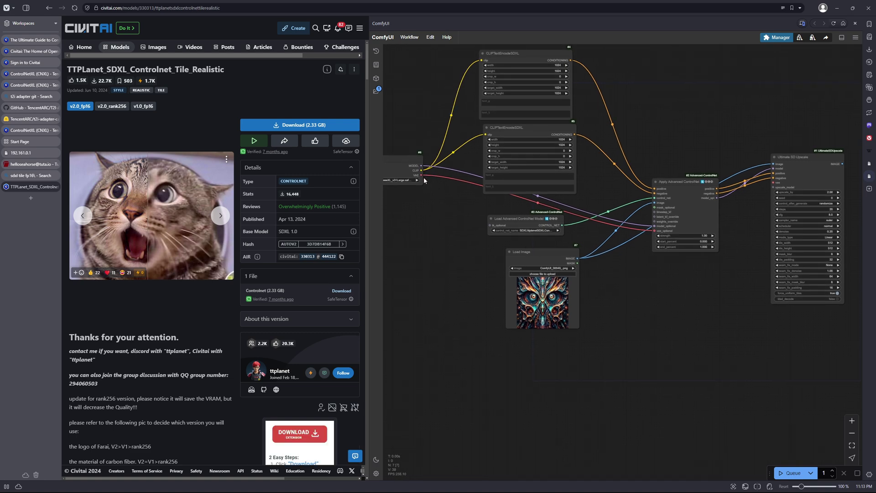
drag(424, 177, 771, 184)
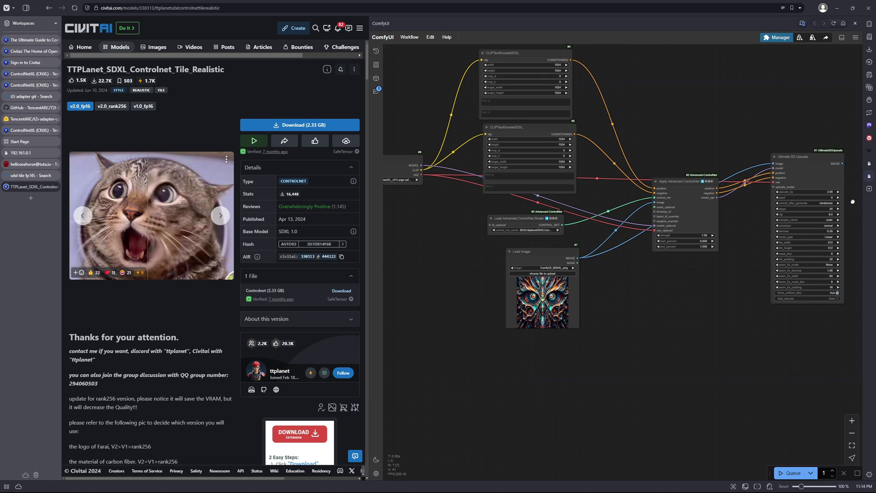
drag(856, 182, 539, 211)
Add a Preview Image node showing Ultimate SD Upscale's output image
double_click(576, 205)
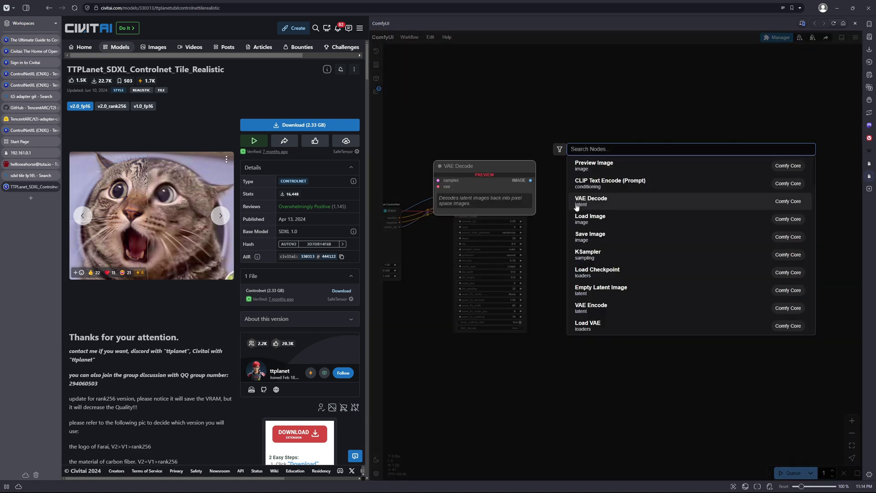
text(preview)
key(Return)
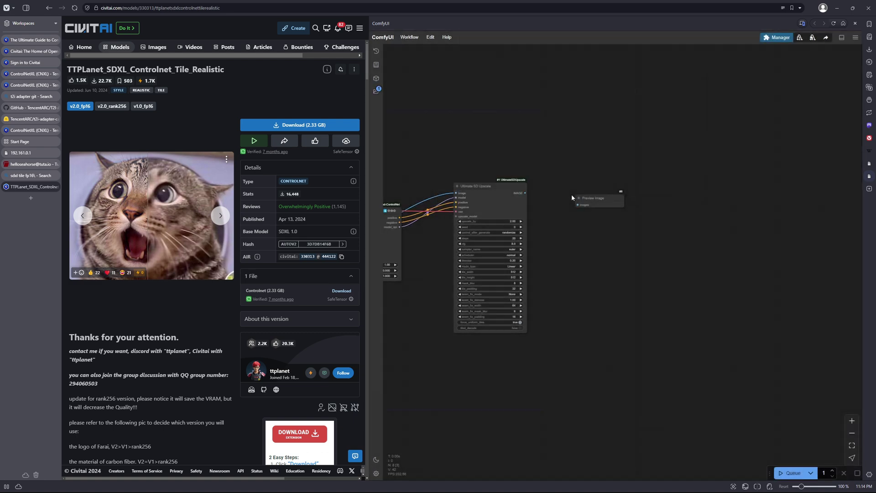
drag(527, 193, 578, 204)
Add a WAS Image Save node fed by the upscaled image
double_click(570, 230)
text(sa)
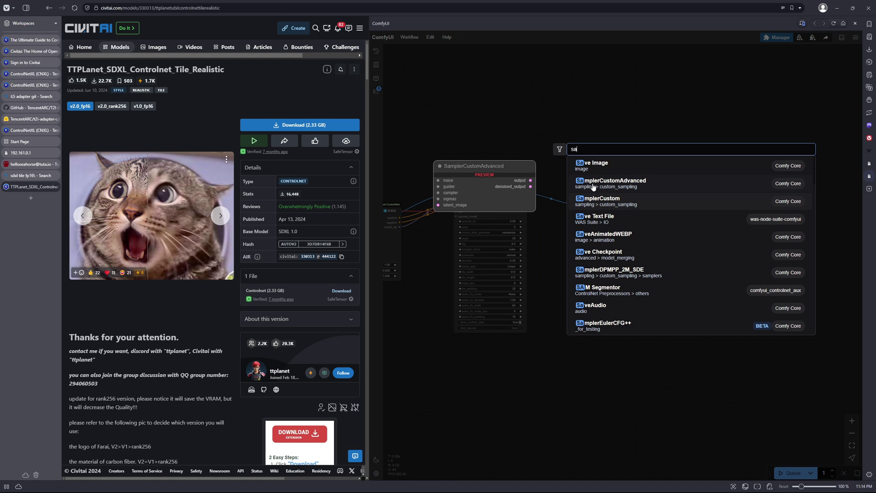
scroll(597, 245, down, 1)
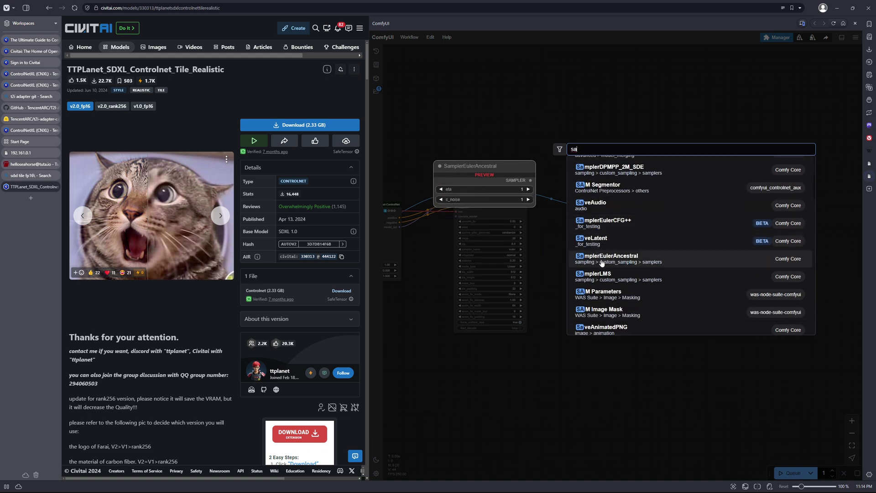
scroll(599, 256, down, 3)
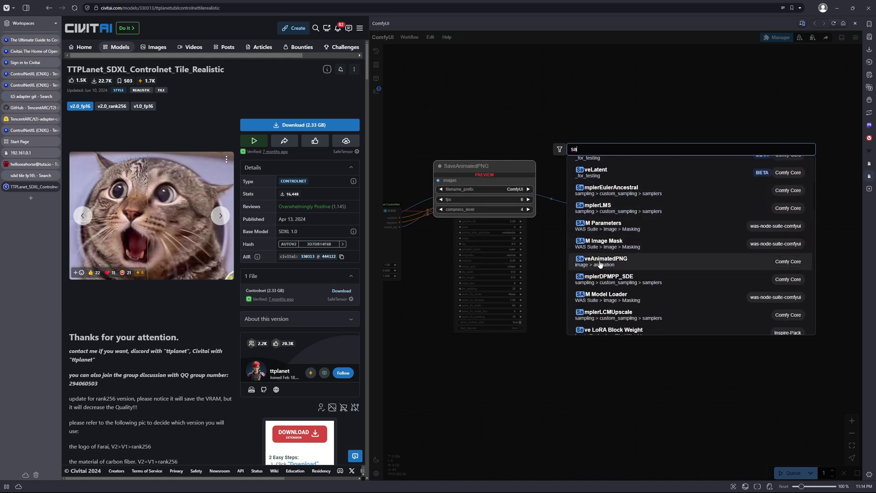
scroll(600, 265, down, 2)
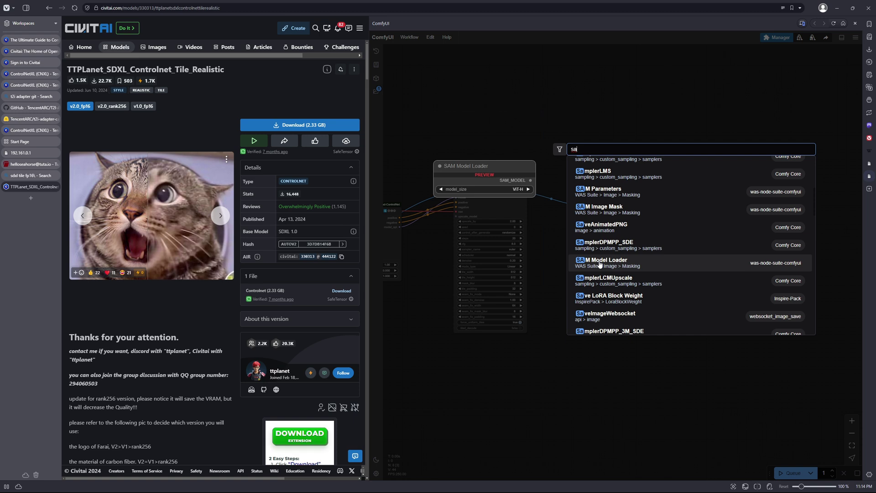
scroll(600, 264, down, 6)
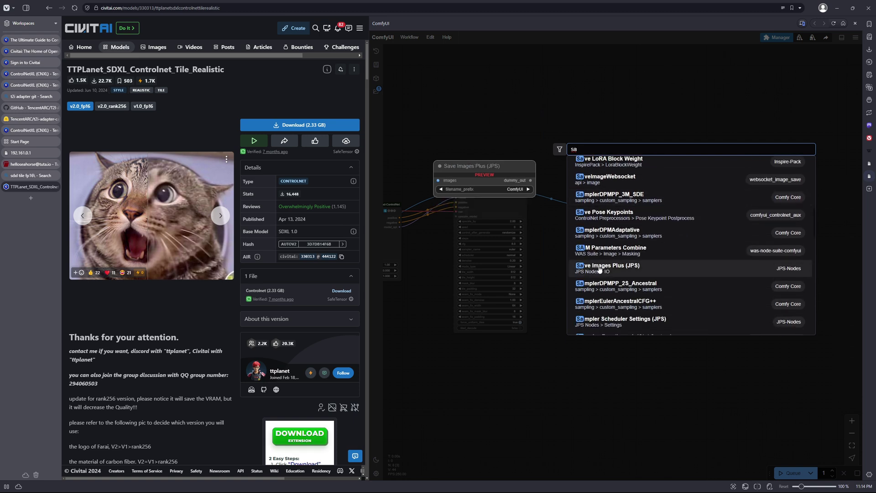
scroll(600, 270, down, 6)
scroll(600, 269, down, 3)
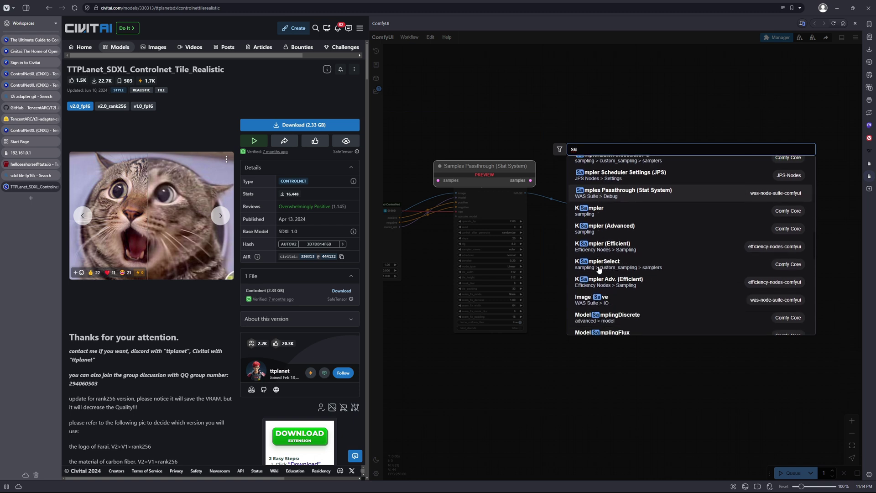
text(ve)
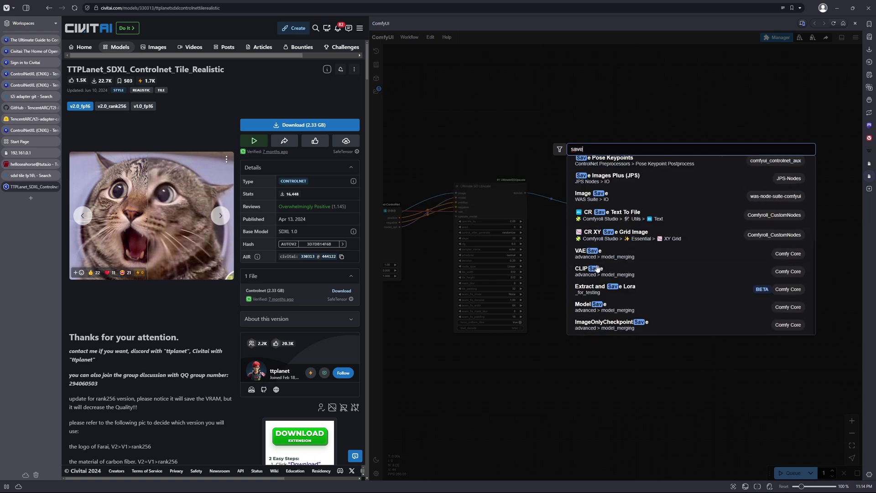
click(597, 265)
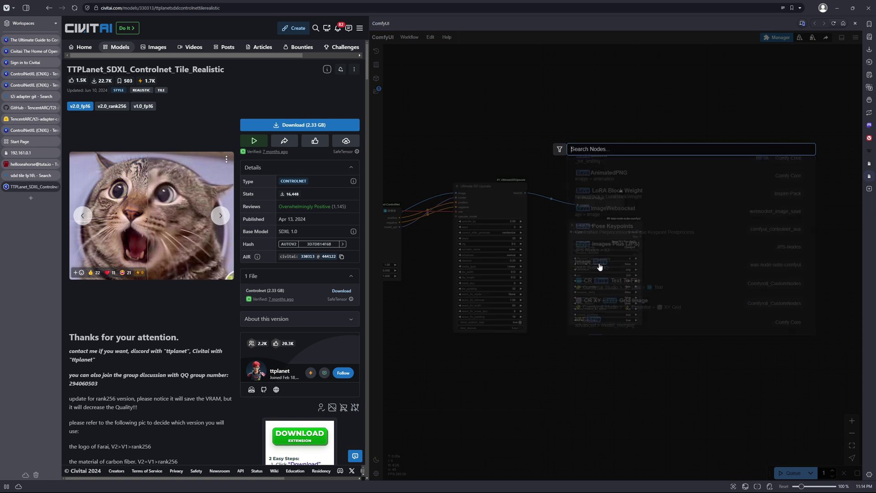
drag(526, 193, 569, 242)
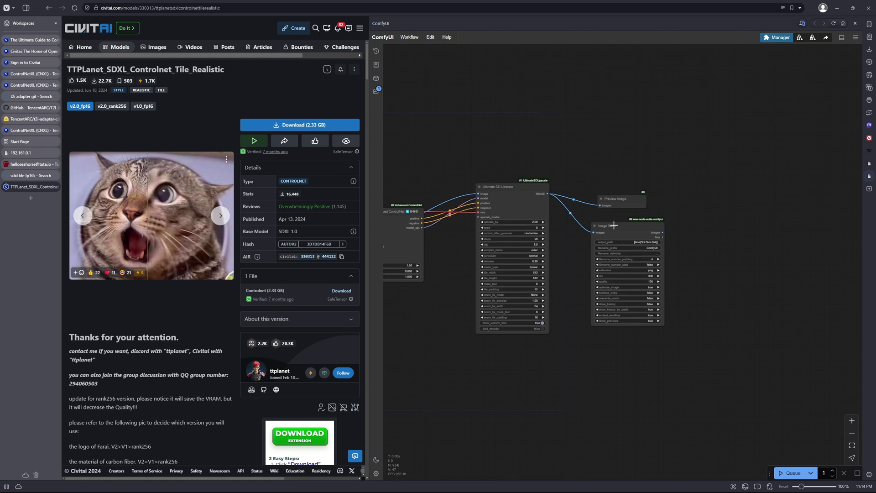
Tidy the Preview Image, Load Image and ControlNet nodes, then queue the workflow with Ctrl+Enter
drag(617, 201, 678, 209)
scroll(702, 273, left, 10)
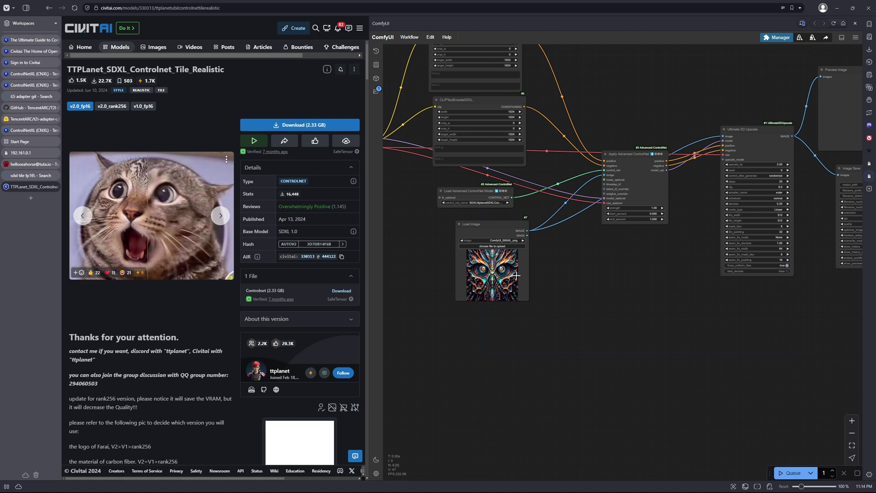
drag(496, 232, 472, 233)
scroll(464, 227, right, 2)
scroll(465, 226, up, 2)
drag(473, 205, 463, 205)
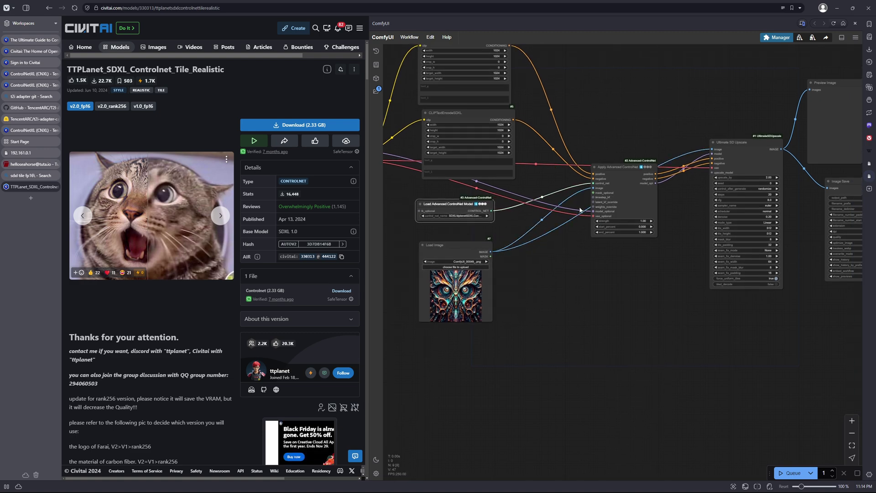
drag(621, 173, 606, 184)
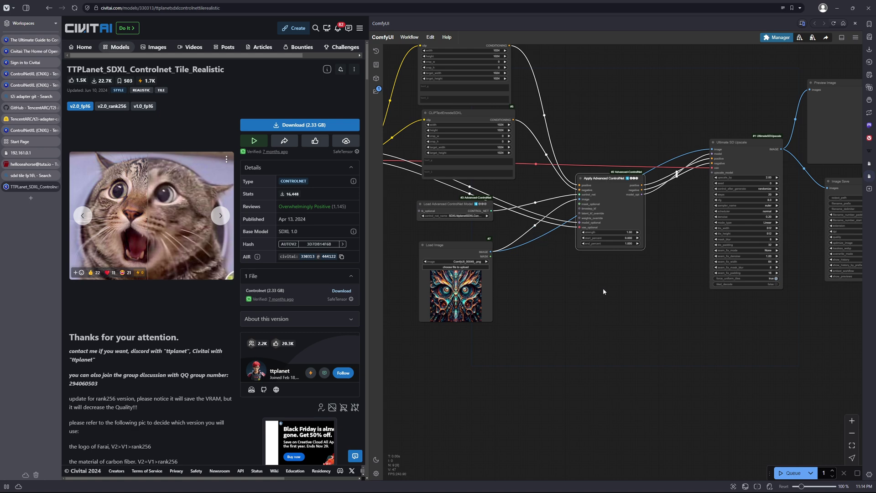
key(ctrl+Return)
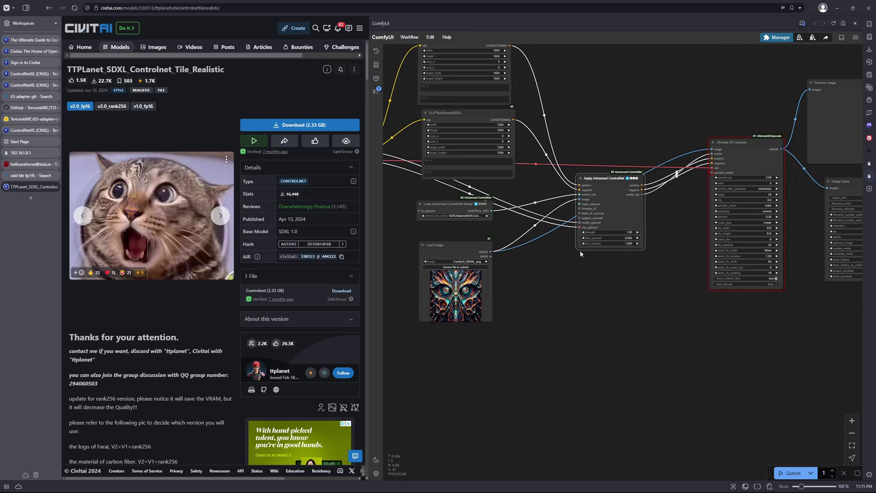
Search 'up' to add a Load Upscale Model node wired into Ultimate SD Upscale's upscale_model input
double_click(595, 122)
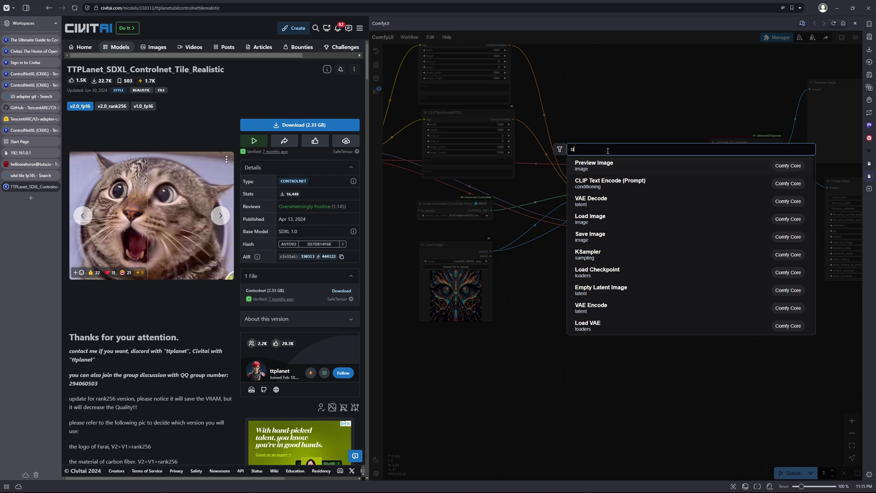
text(up)
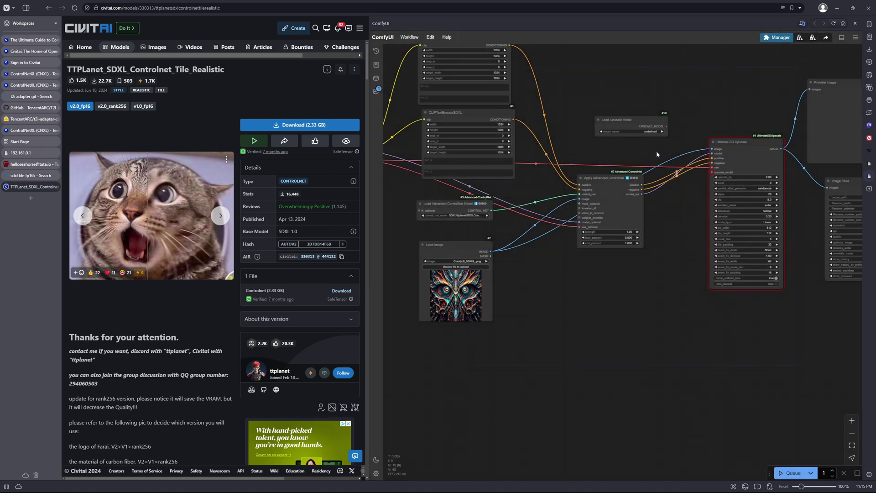
drag(667, 126, 712, 163)
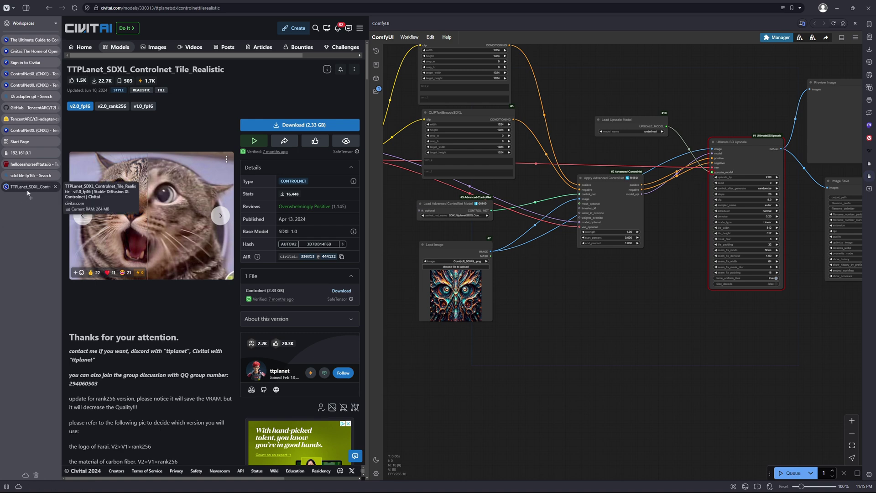
click(23, 131)
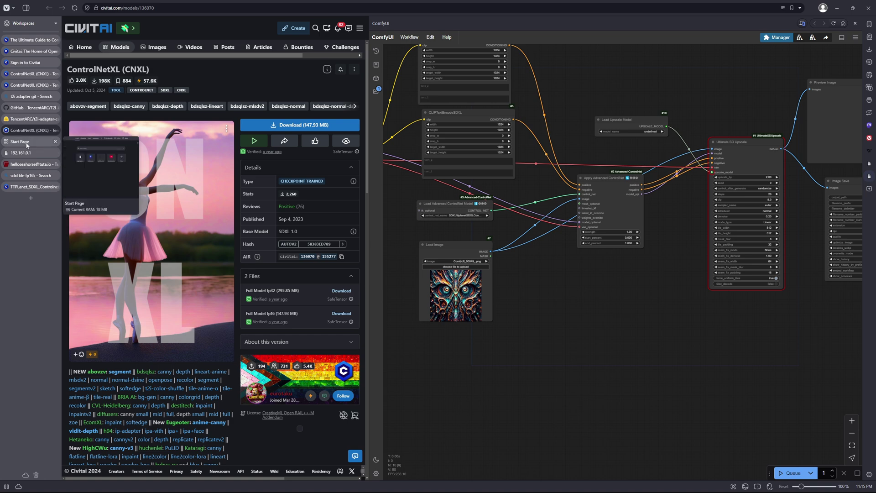
Install RealESRGAN x2 from the Manager's Model Manager after searching 'rea', then close both dialogs
click(778, 37)
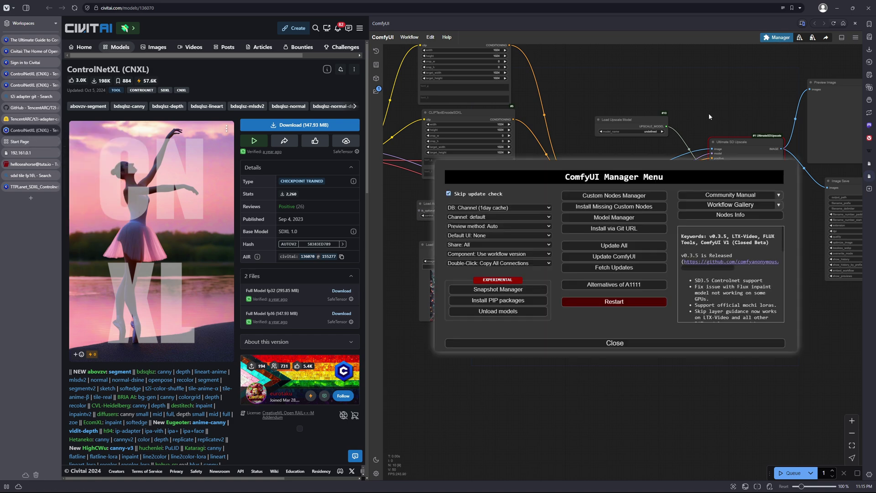
click(614, 217)
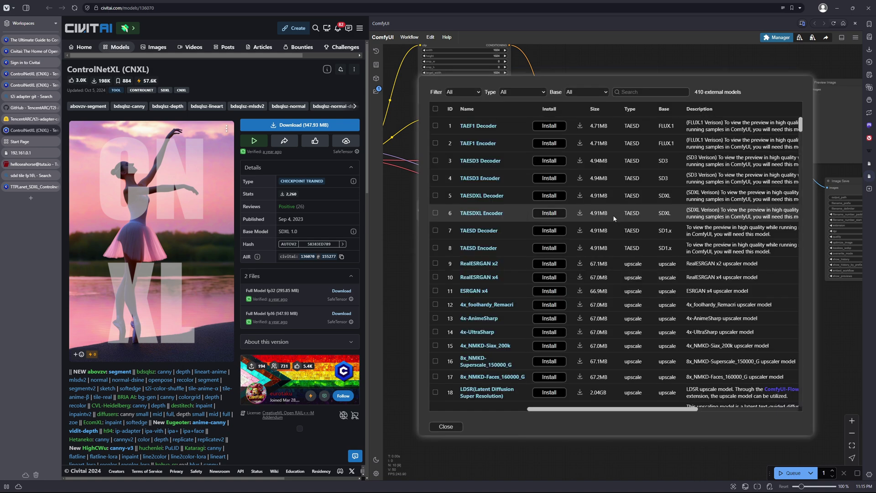
click(629, 91)
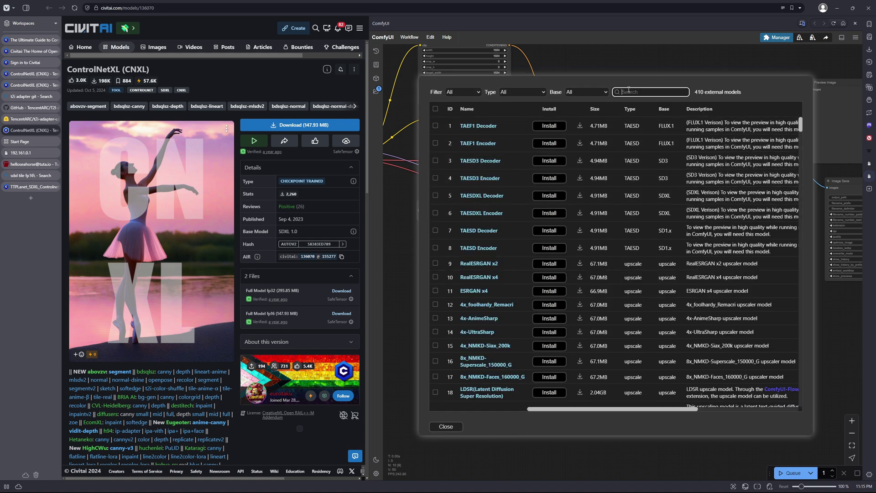
text(rea)
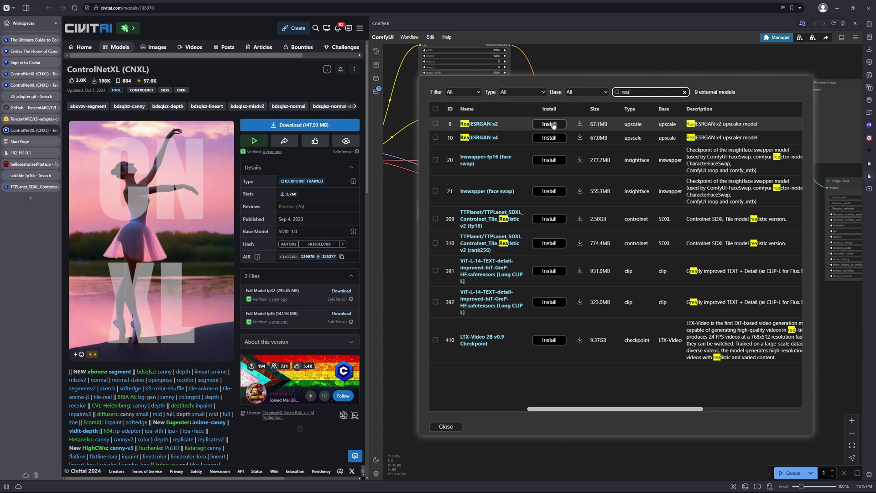
click(553, 124)
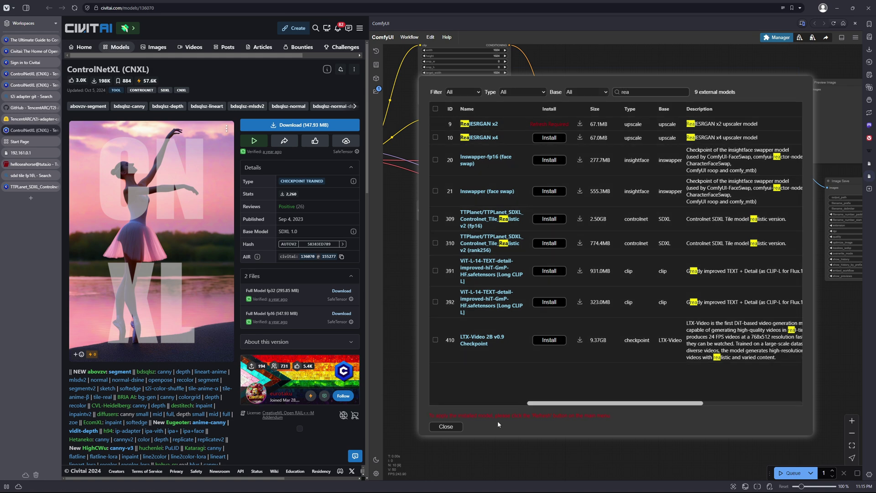
click(445, 427)
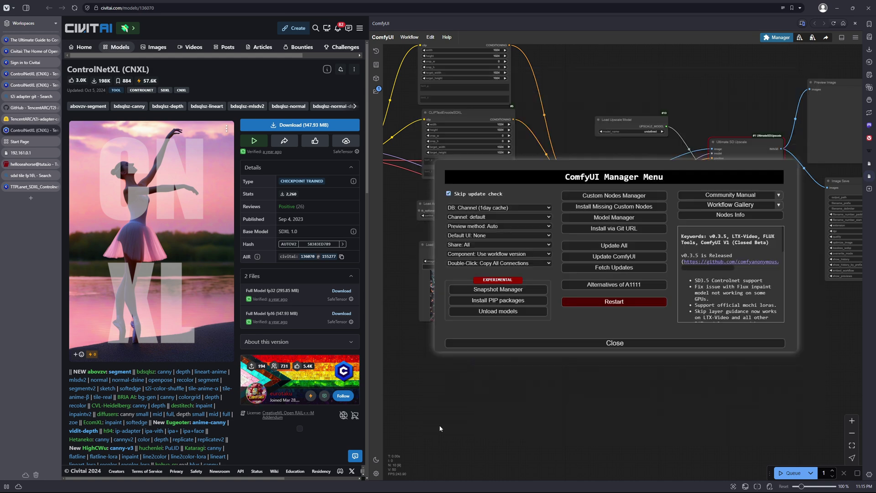
click(612, 344)
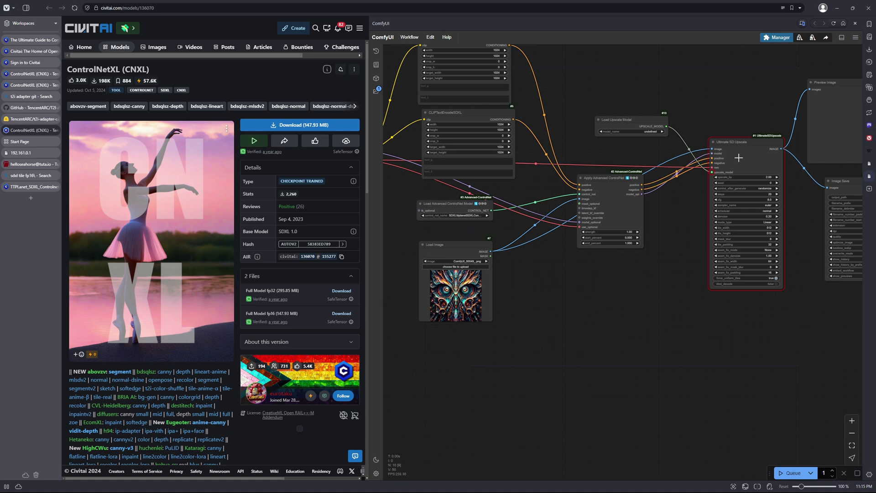
Reload the page and restart ComfyUI from the Manager so the new upscaler is detected
click(834, 24)
click(654, 132)
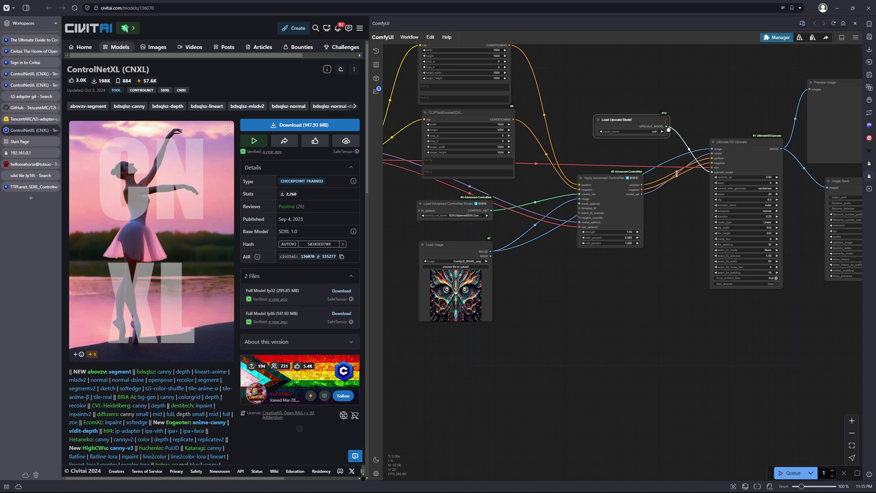
click(661, 131)
click(835, 24)
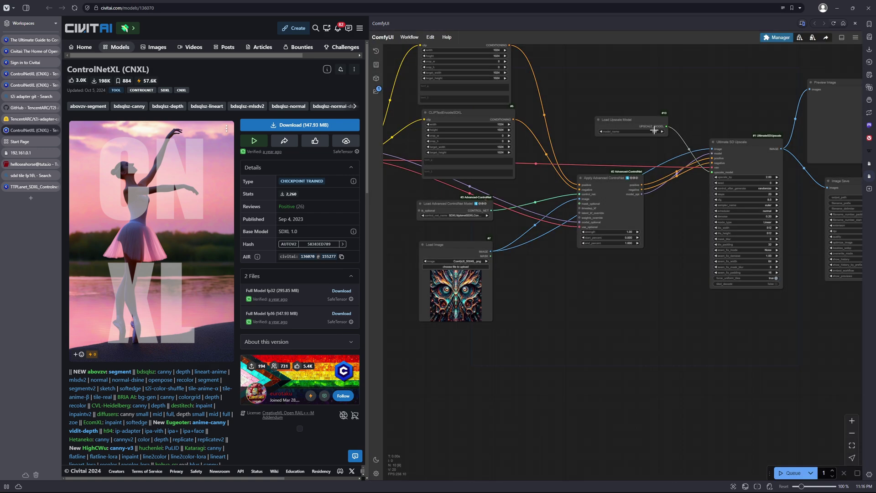
click(656, 131)
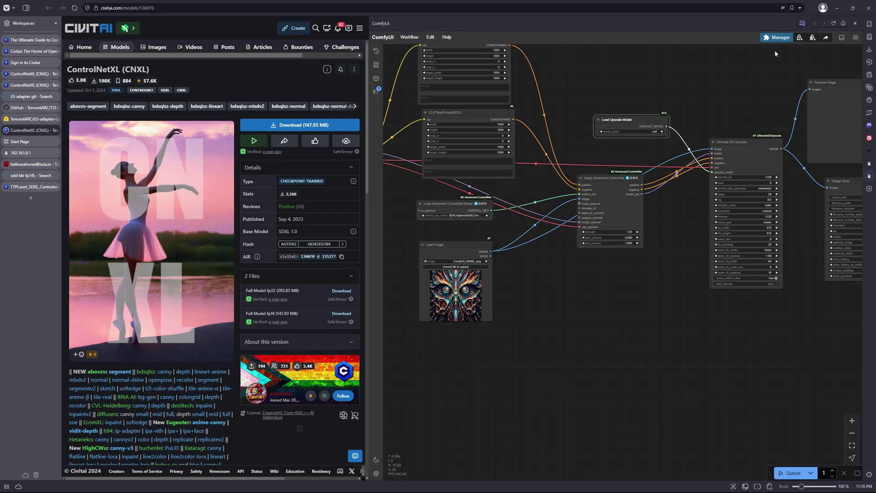
click(778, 37)
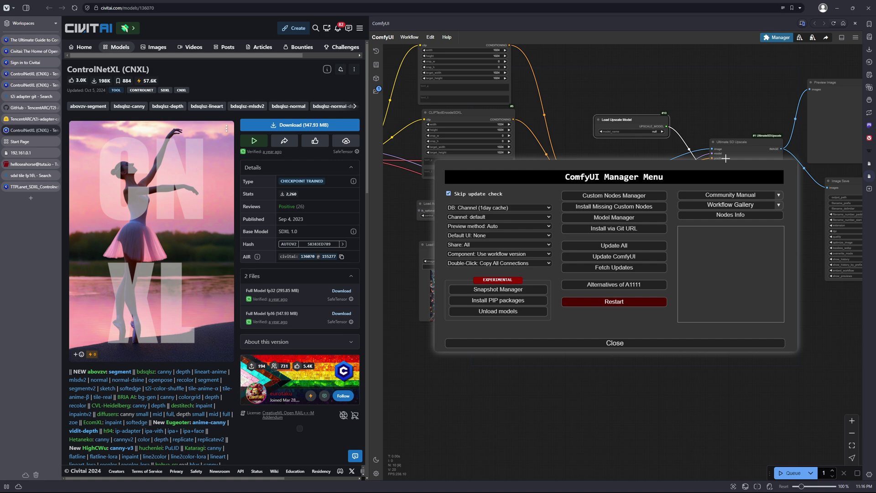
click(641, 304)
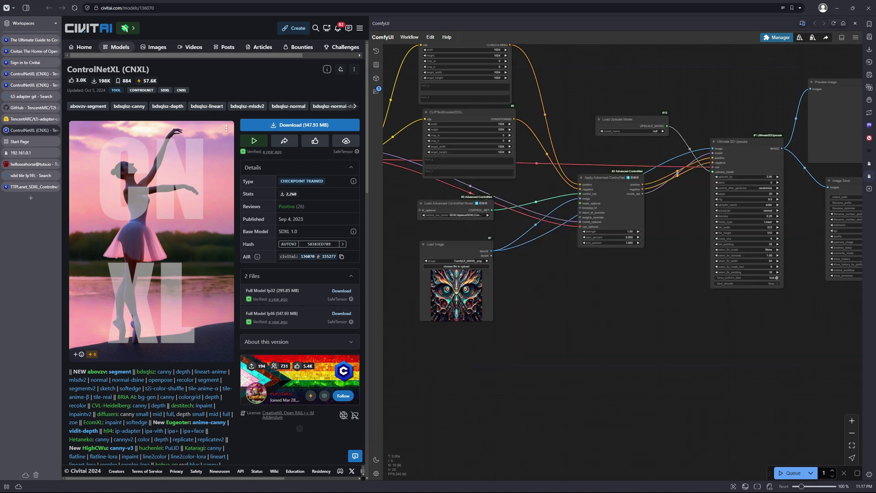
Set Load Upscale Model's model_name to RealESRGAN_x2.pth
click(656, 131)
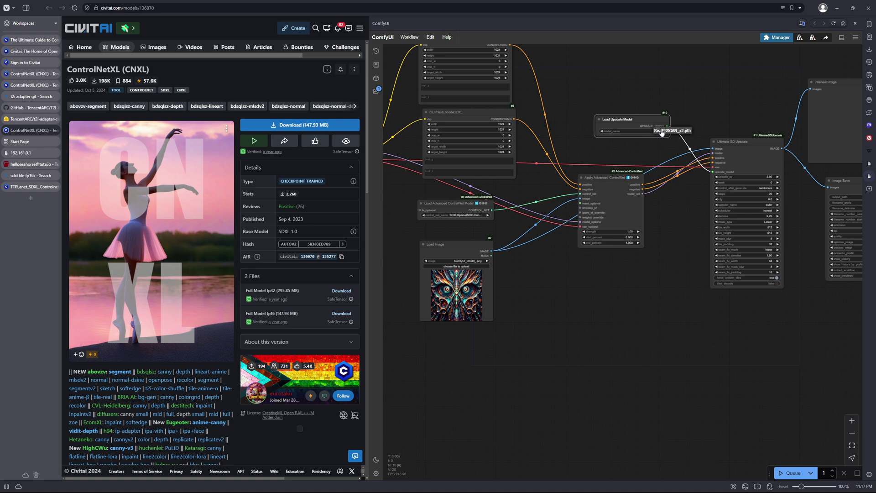
click(661, 131)
drag(690, 201, 745, 199)
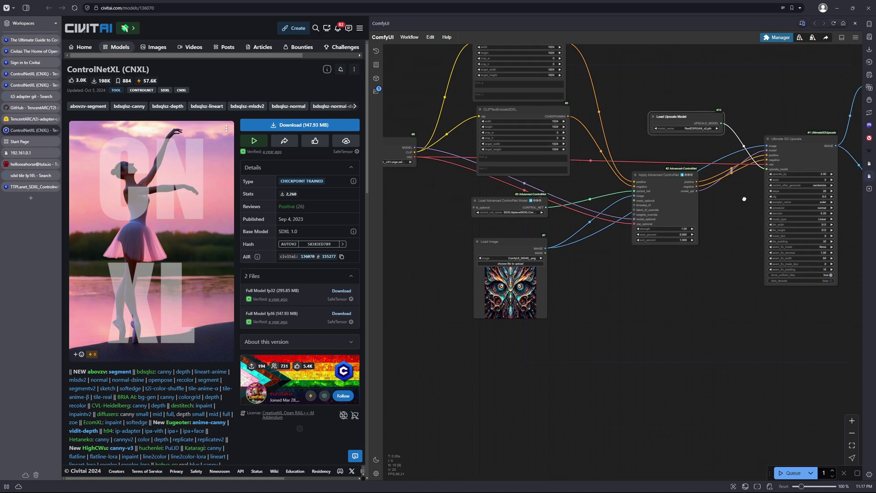
Move Load Image further down-left and delete one of its two image links
drag(745, 199, 728, 224)
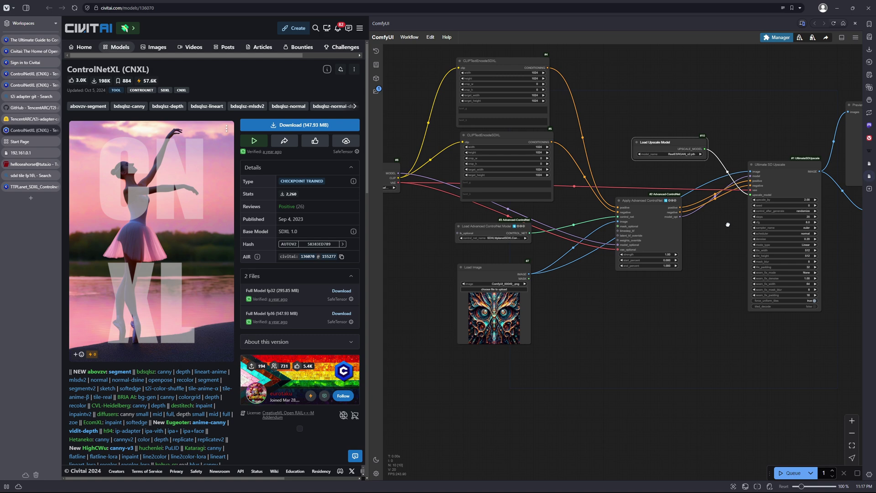
drag(728, 225, 653, 251)
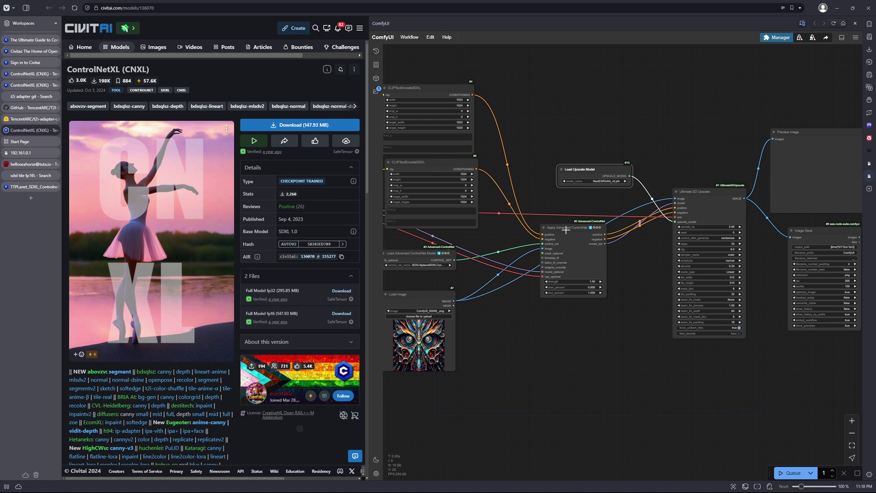
drag(523, 301, 587, 263)
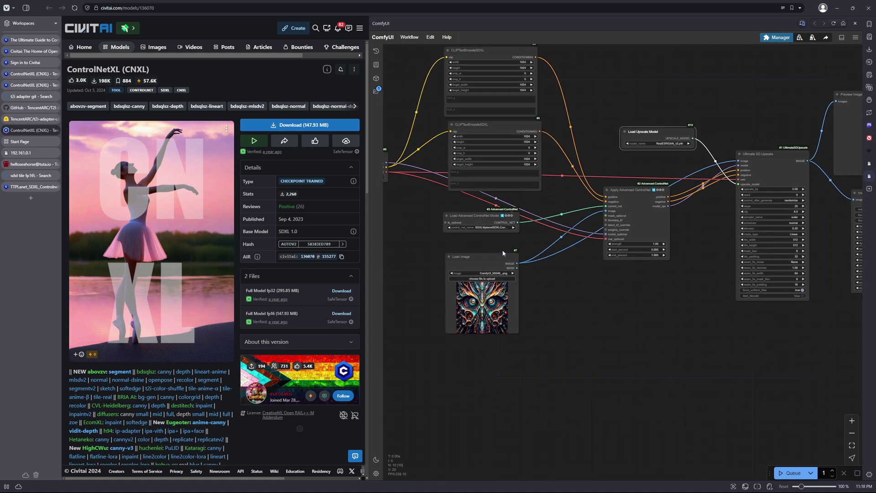
drag(488, 256, 435, 273)
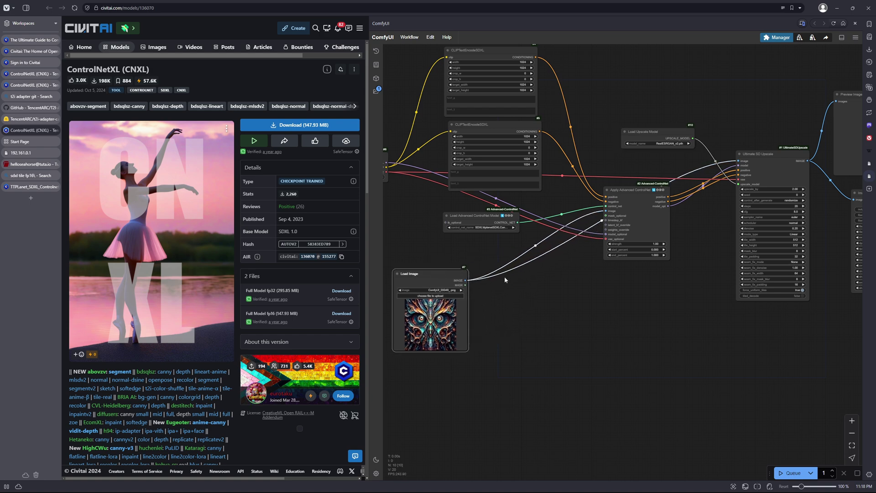
click(541, 258)
click(536, 245)
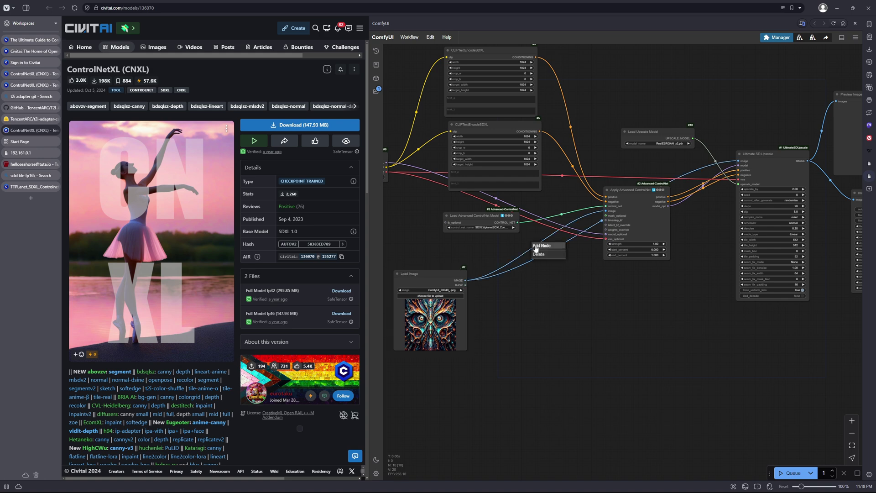
click(539, 254)
Add a TTPlanet Tile Simple node beside Load Image and connect the loaded image to it
double_click(530, 270)
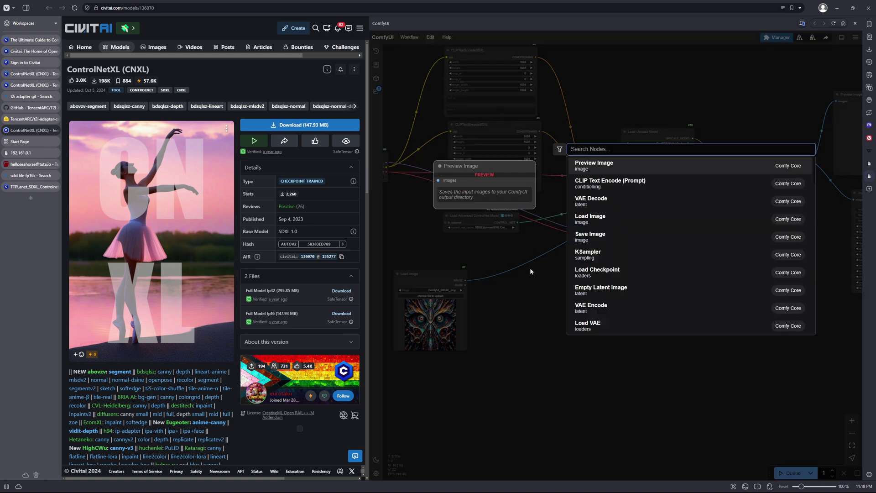
key(Escape)
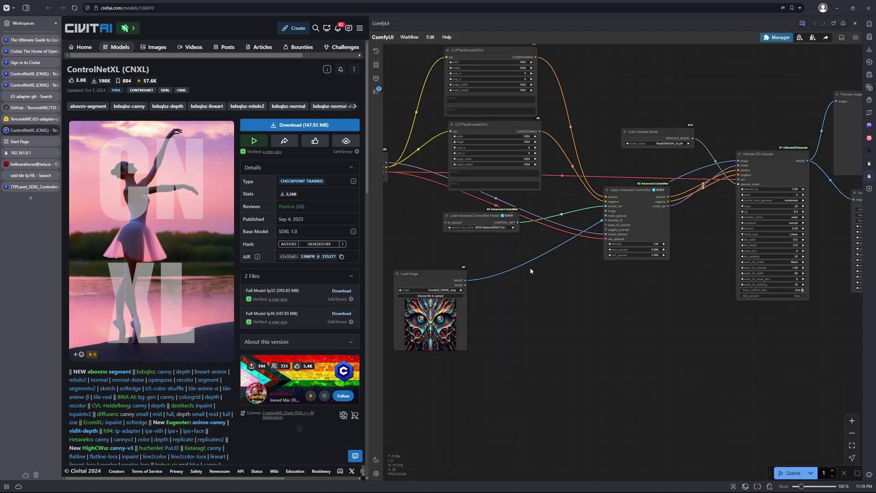
double_click(530, 271)
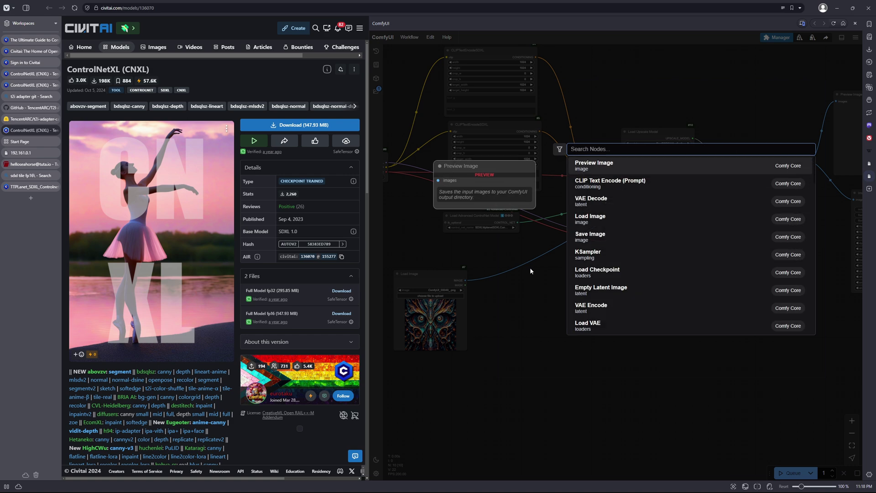
text(til)
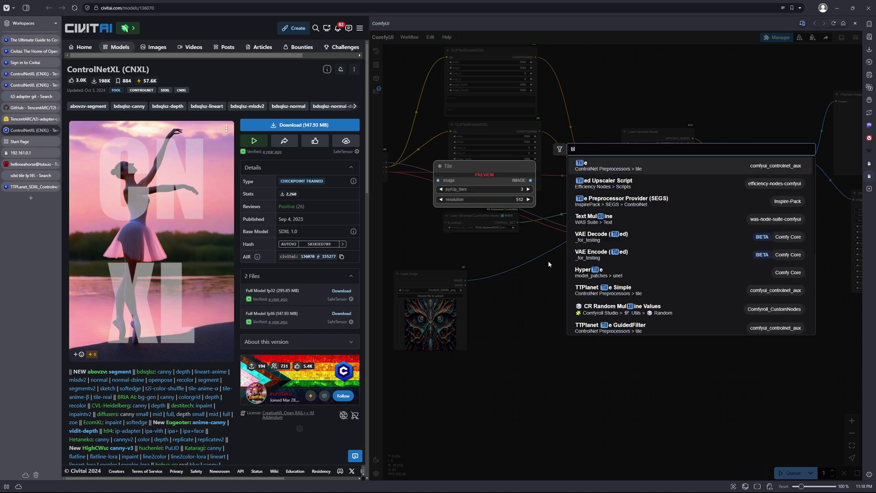
text(e)
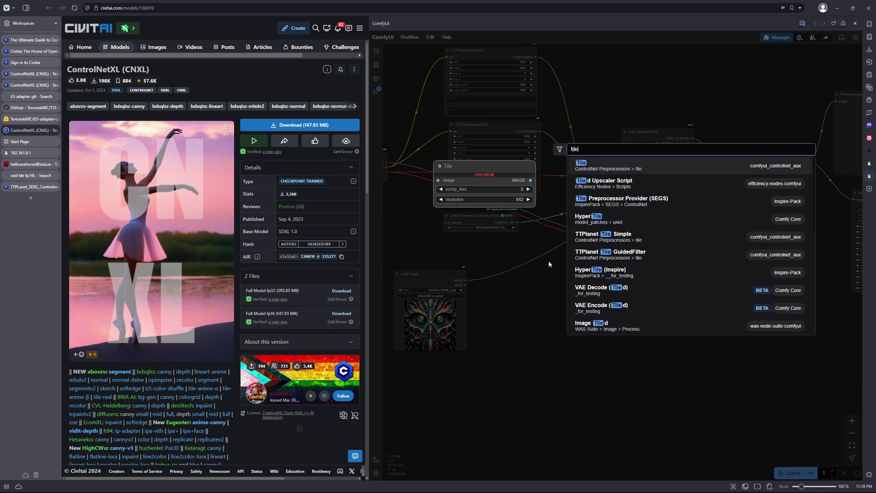
click(607, 238)
drag(558, 265, 536, 271)
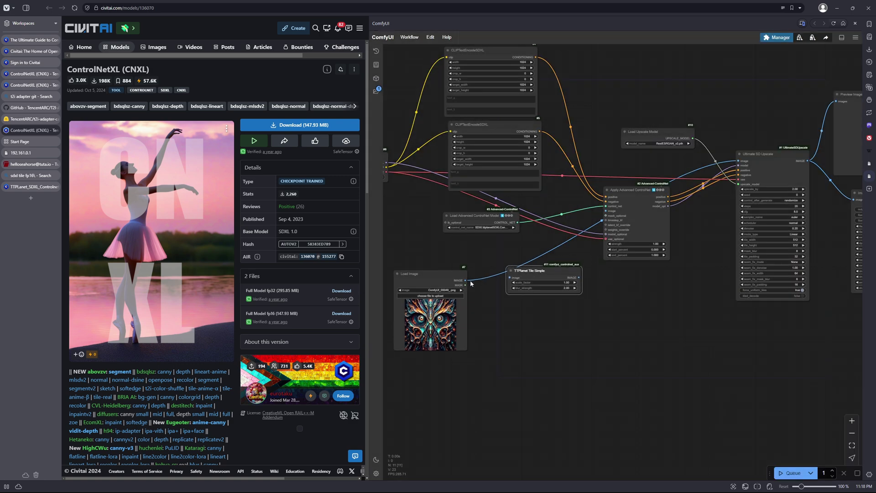
drag(465, 280, 510, 277)
drag(579, 277, 606, 212)
drag(619, 192, 646, 213)
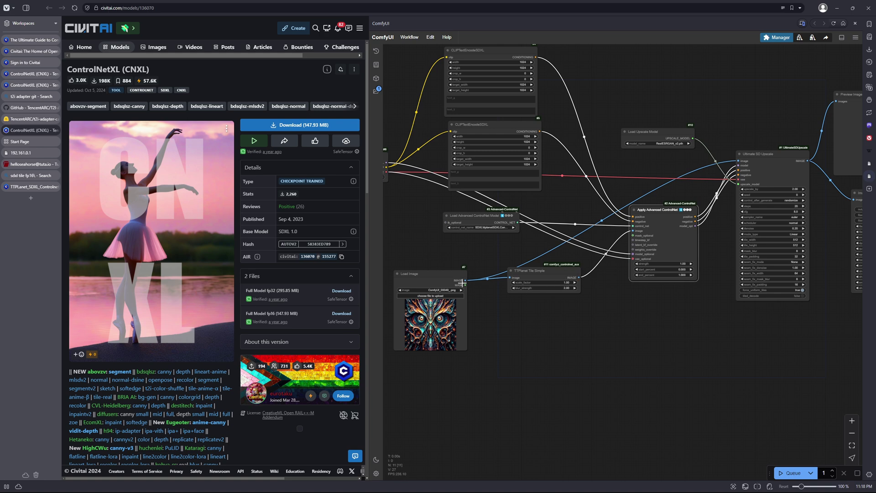
drag(464, 281, 465, 279)
Enter 2 as TTPlanet Tile Simple's scale_factor, then zoom and pan to check the wiring
click(566, 282)
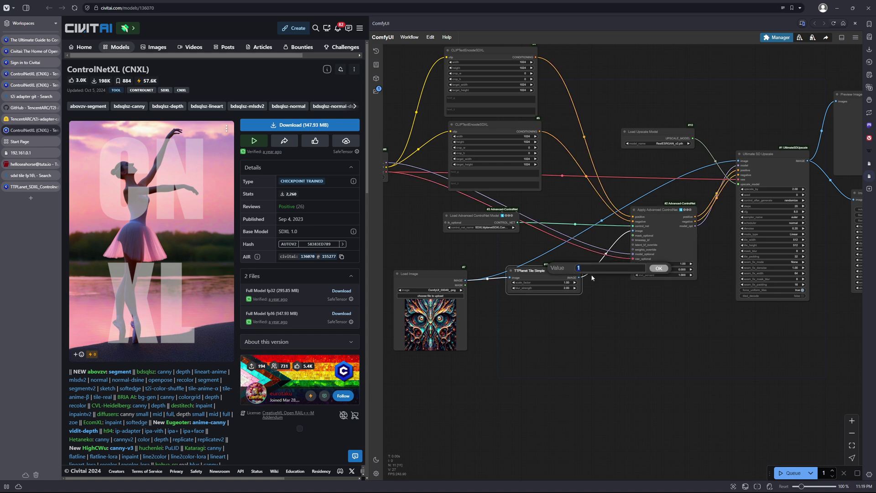
key(Return)
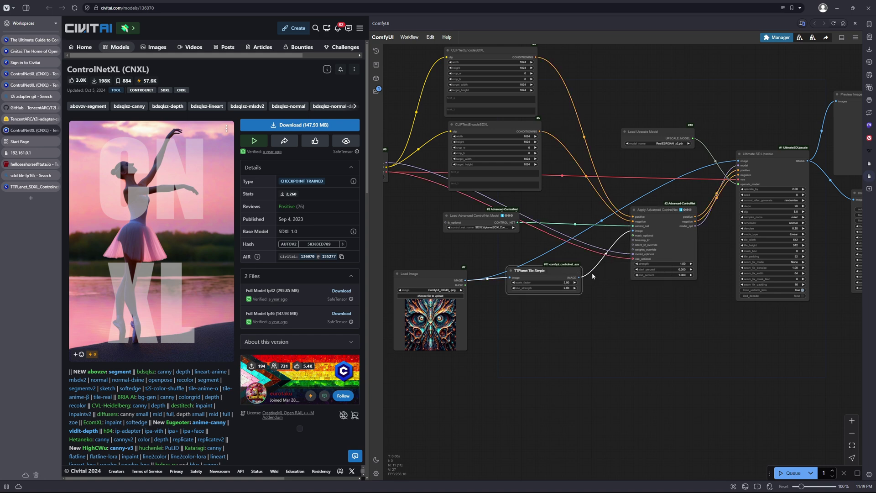
scroll(586, 280, up, 1)
scroll(586, 282, up, 1)
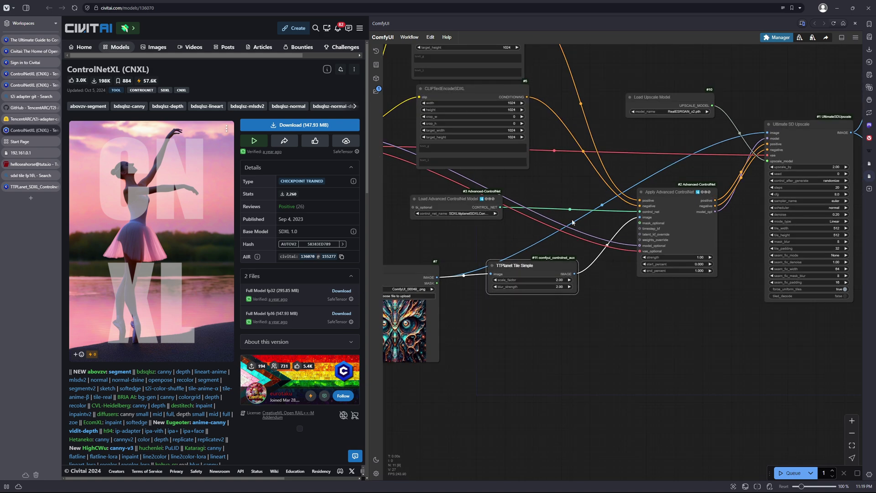
scroll(625, 270, down, 3)
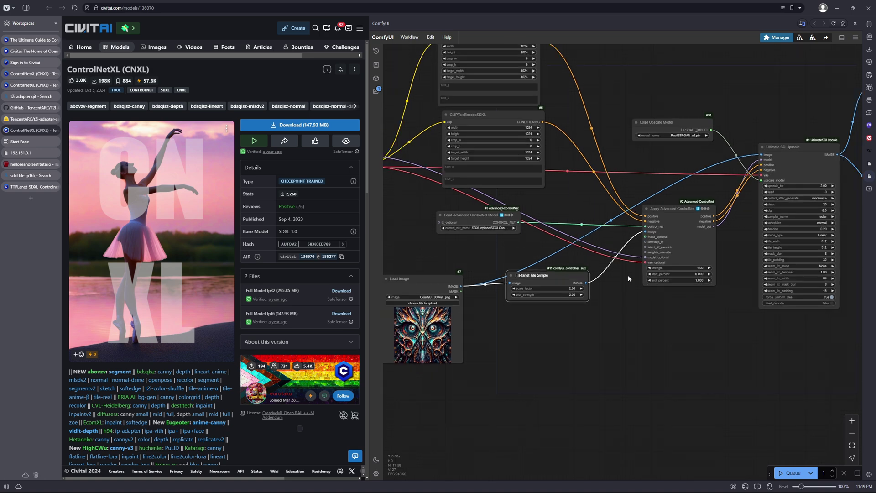
scroll(628, 275, down, 2)
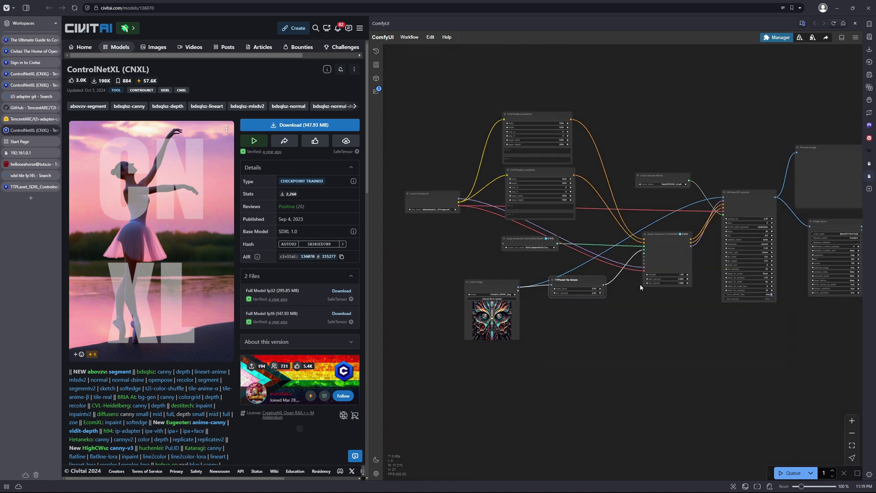
drag(661, 293, 642, 292)
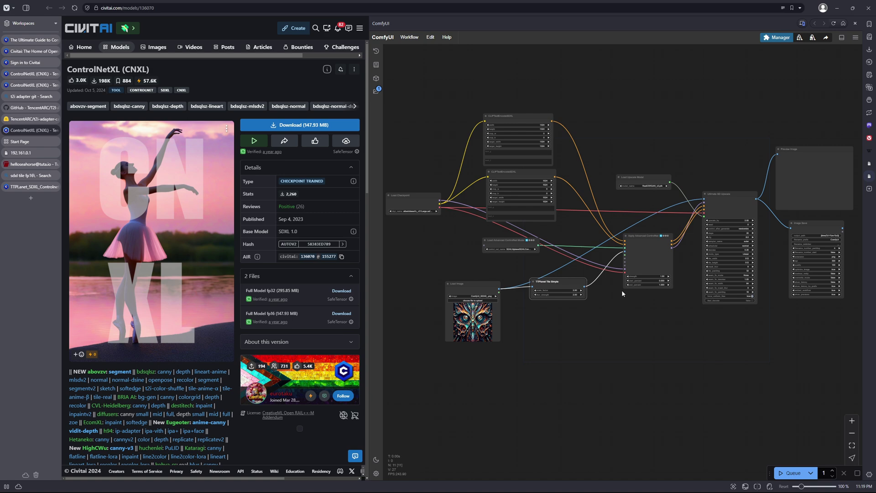
scroll(622, 289, up, 1)
scroll(623, 292, up, 6)
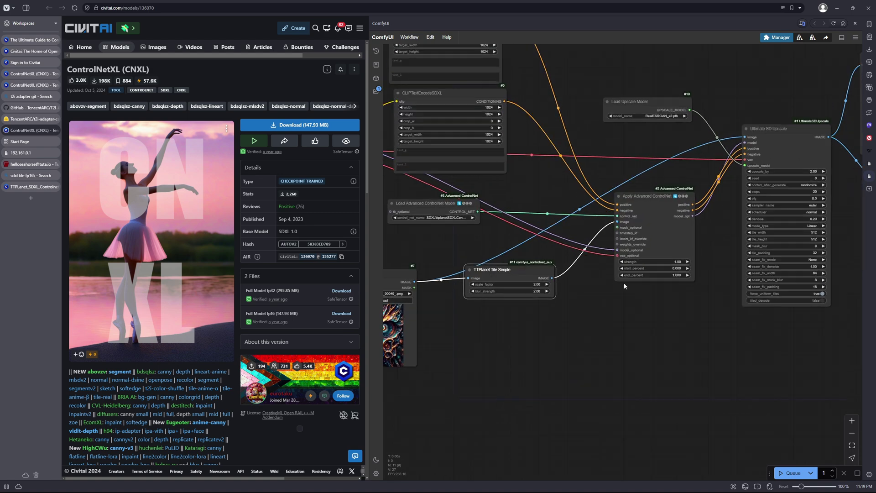
scroll(624, 282, down, 5)
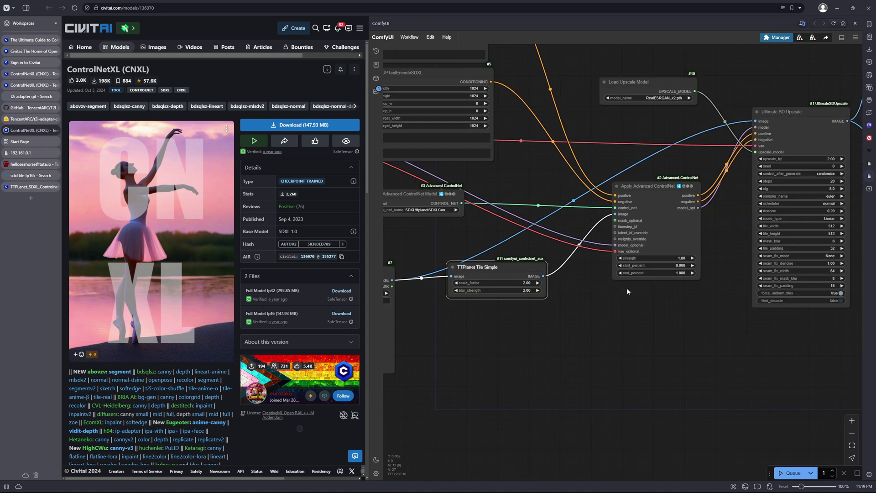
scroll(639, 292, down, 1)
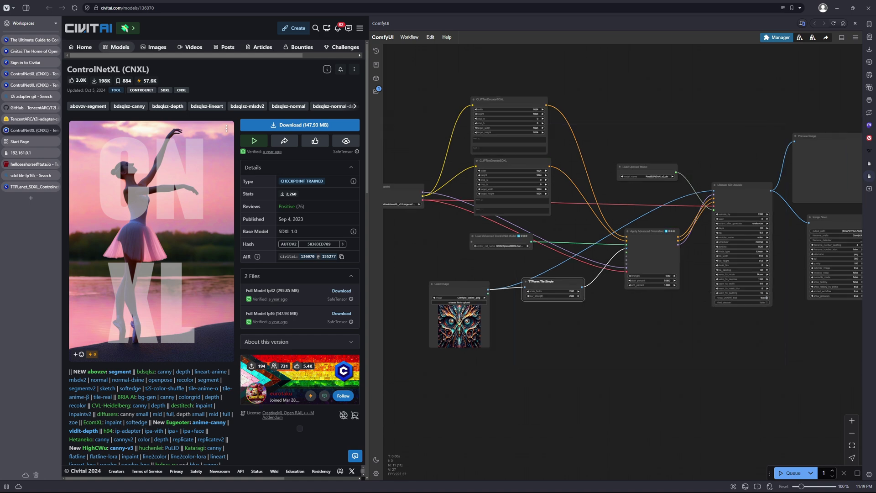
scroll(860, 281, up, 5)
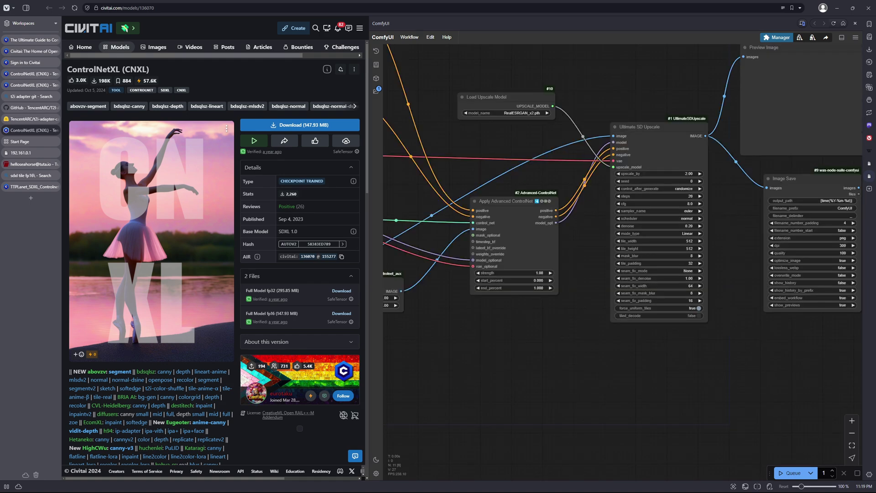
Step Ultimate SD Upscale's steps up from 20 to 30 with the widget arrow
drag(727, 346, 659, 374)
scroll(640, 357, up, 4)
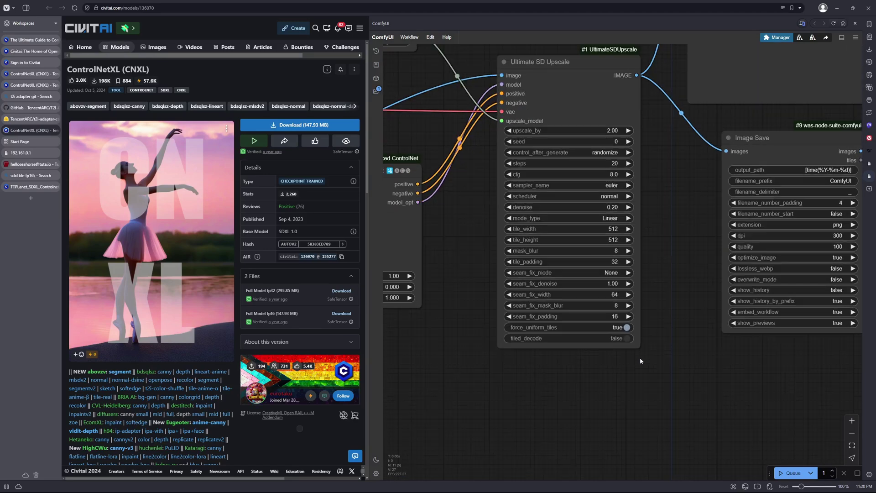
click(628, 164)
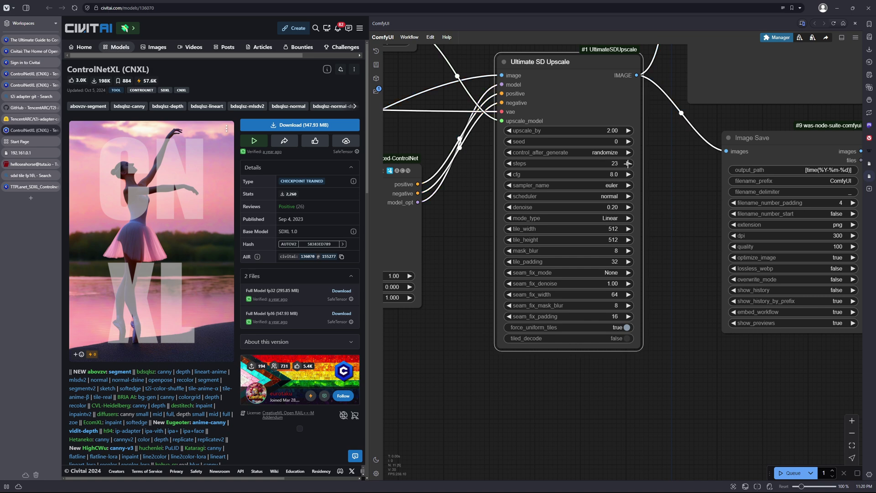
click(629, 164)
drag(699, 338, 672, 335)
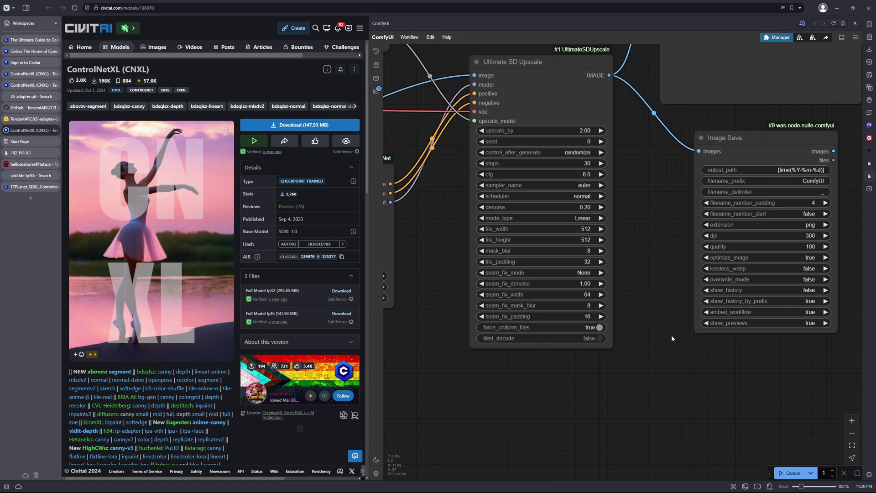
scroll(671, 335, down, 3)
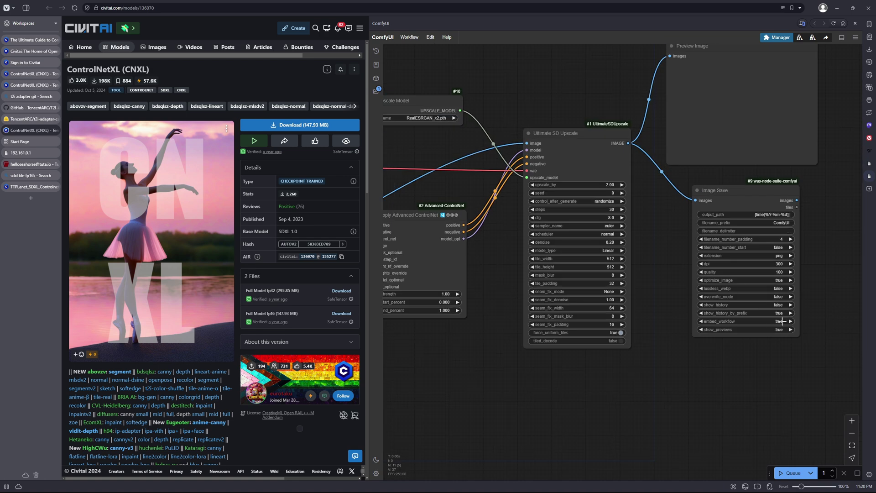
Set embed_workflow to false on Image Save and queue the upscale workflow
click(781, 321)
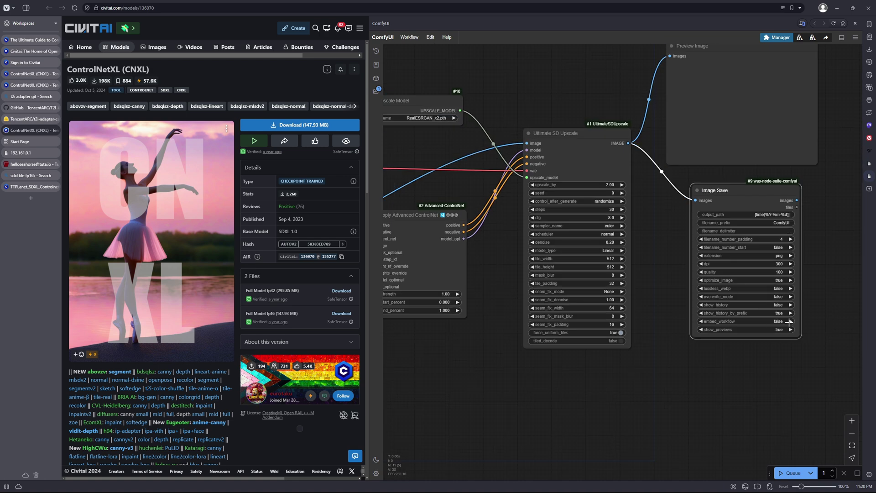
click(793, 473)
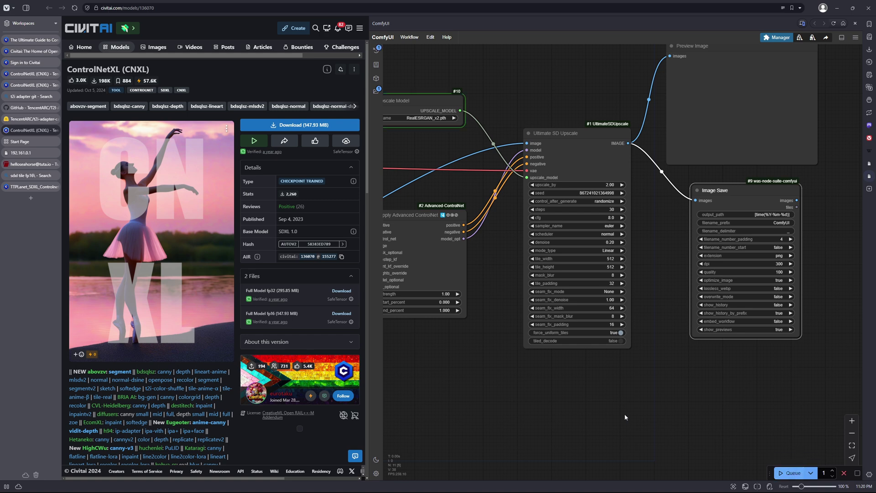
scroll(624, 413, down, 4)
drag(530, 399, 687, 345)
scroll(576, 385, down, 2)
scroll(685, 340, down, 1)
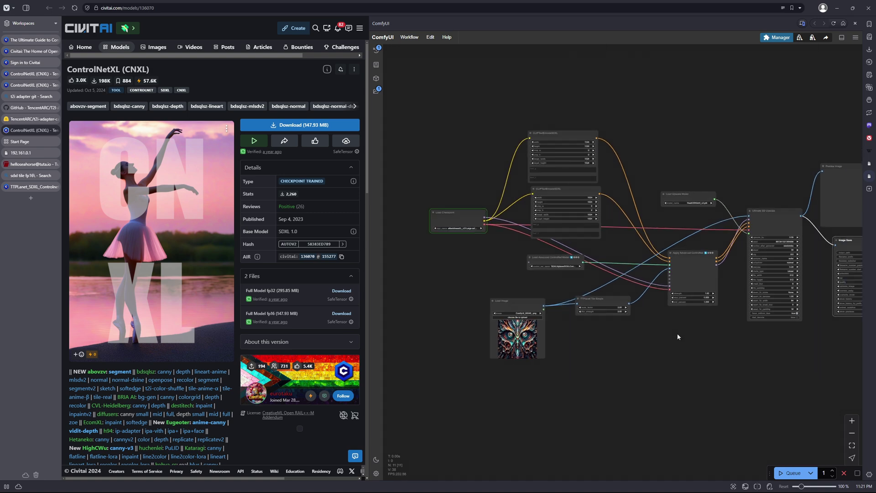
scroll(679, 330, down, 1)
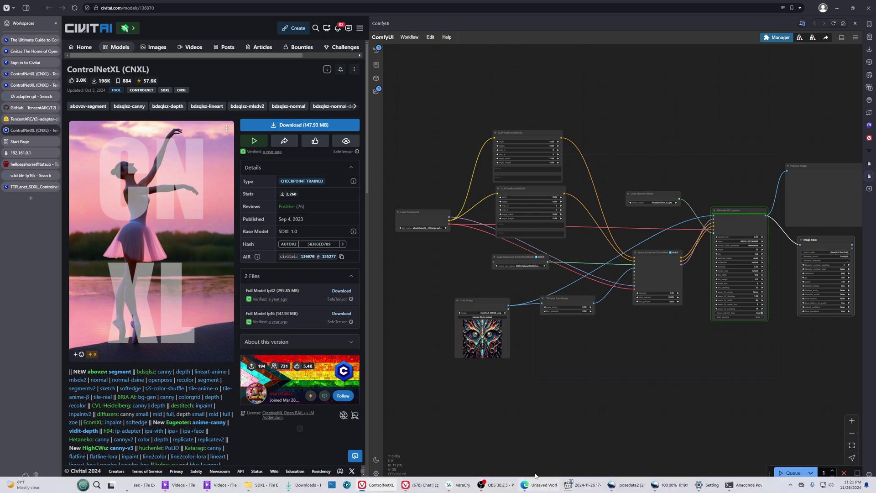
Watch the 36-tile upscale progress in the Anaconda PowerShell log, then return to ComfyUI
click(729, 487)
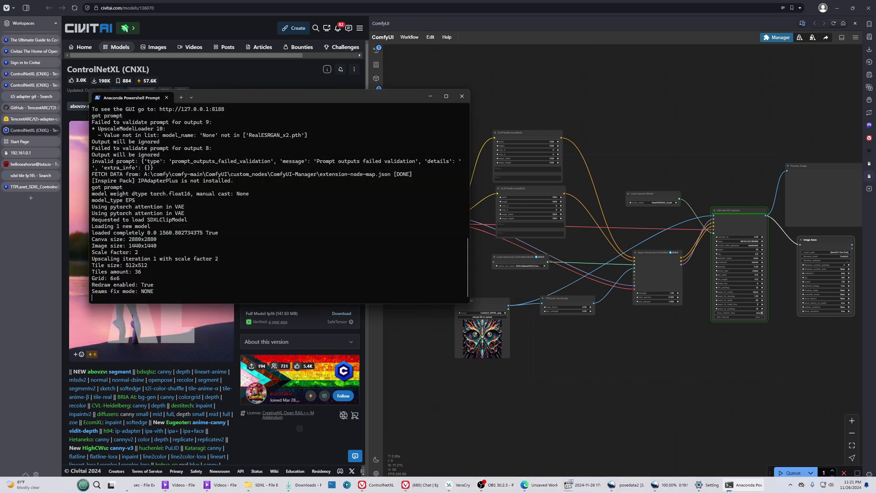
drag(281, 98, 424, 63)
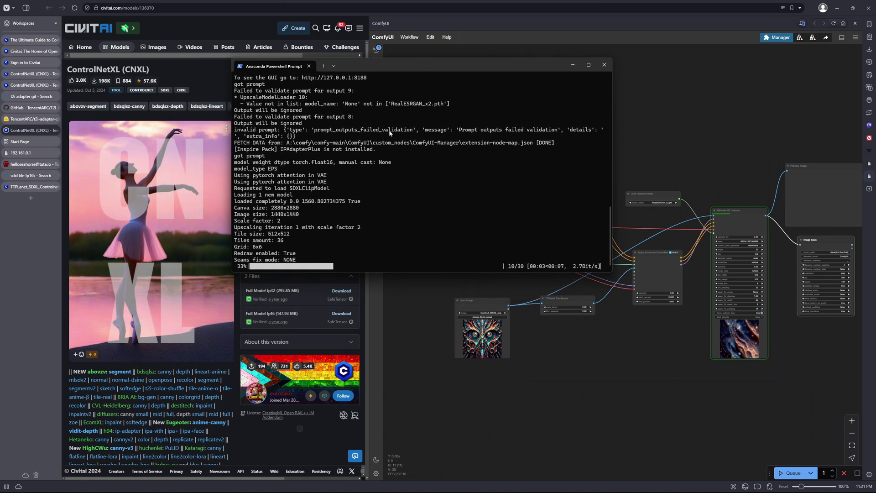
scroll(716, 333, up, 3)
scroll(716, 333, up, 2)
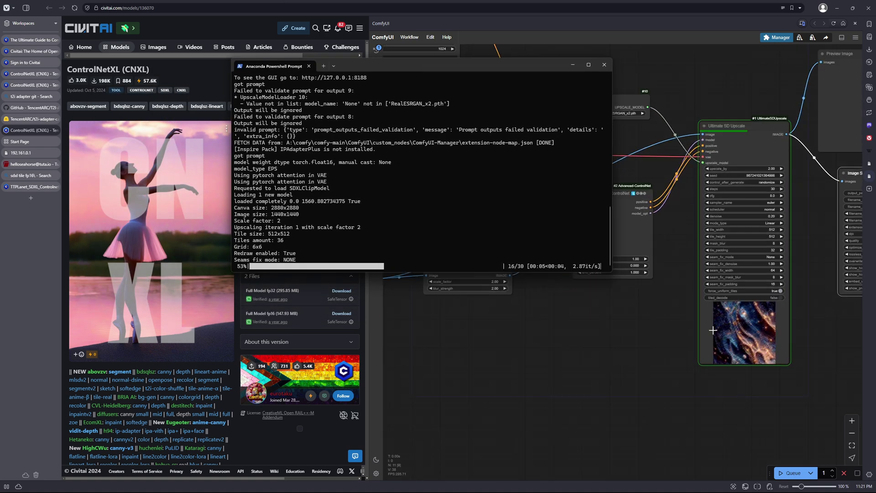
scroll(632, 303, down, 3)
scroll(617, 316, down, 1)
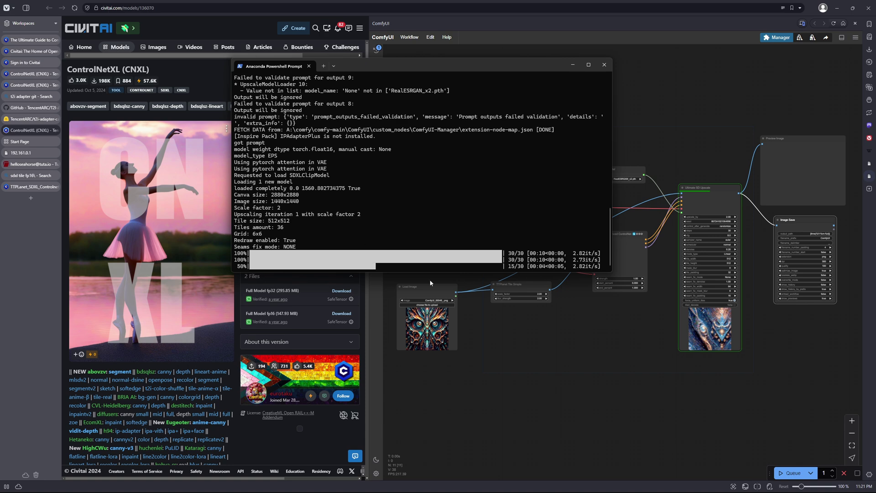
mouse_move(356, 492)
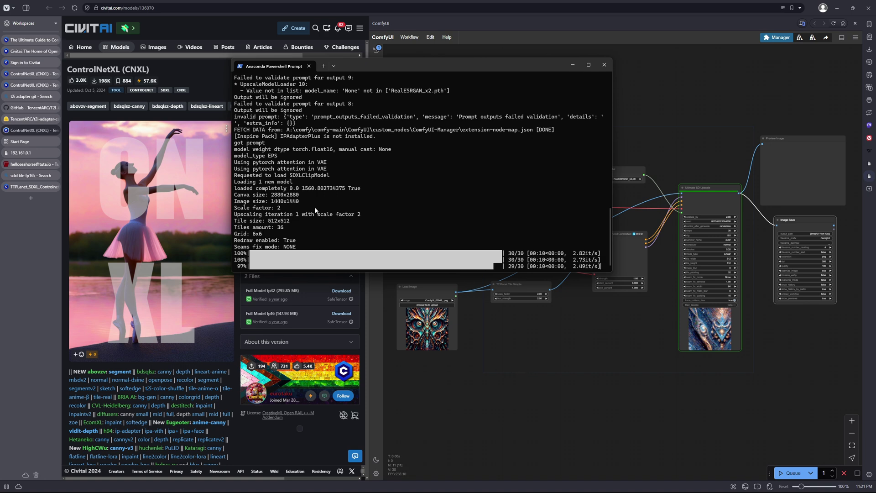
click(552, 366)
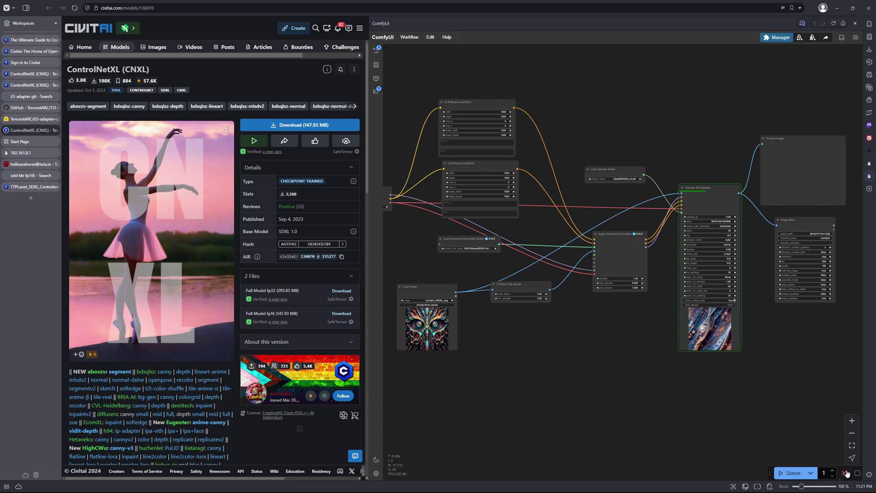
Cancel the running upscale and choose a new 1024×1024 input image on the Load Image node
click(845, 476)
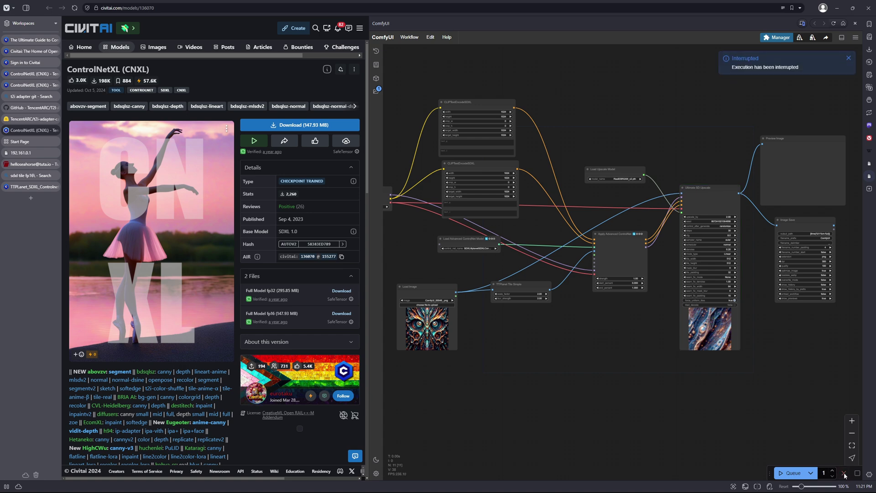
click(427, 305)
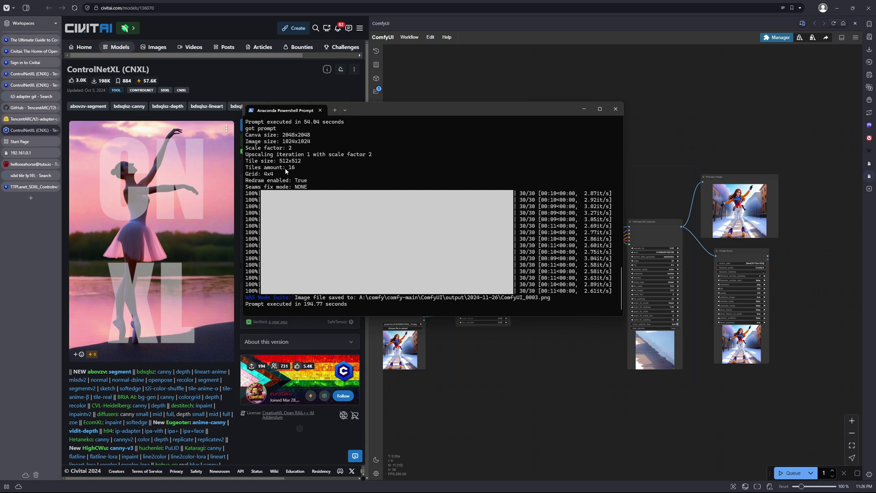
Highlight the 'Tiles amount: 16' and 'Grid: 4x4' lines in the terminal log
triple_click(276, 168)
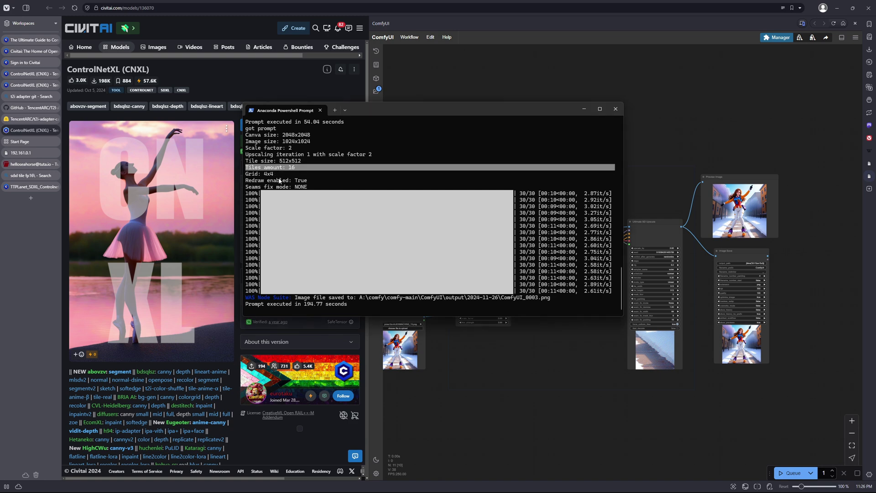
triple_click(272, 173)
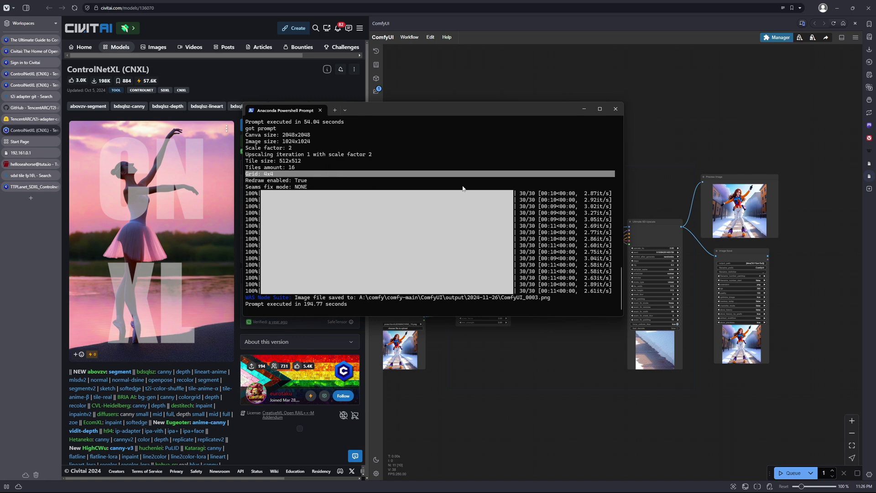
Open the upscaled preview image in a new Vivaldi tab at full size and widen its view
right_click(748, 214)
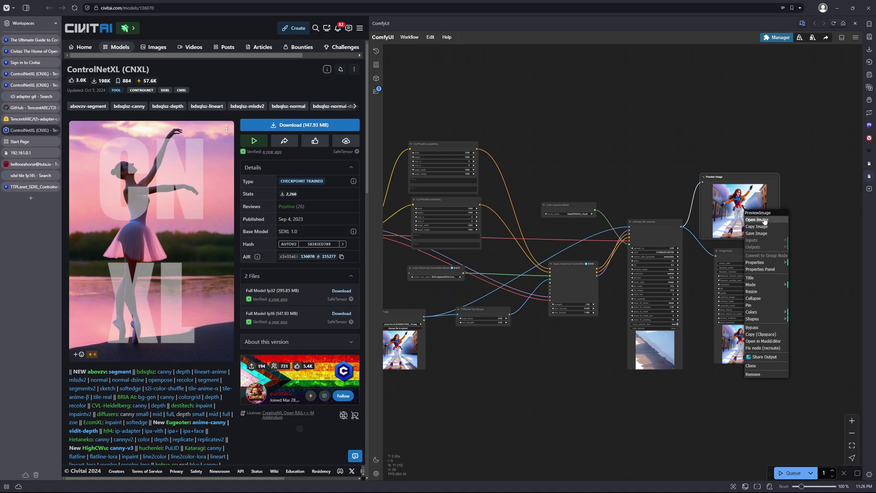
click(765, 220)
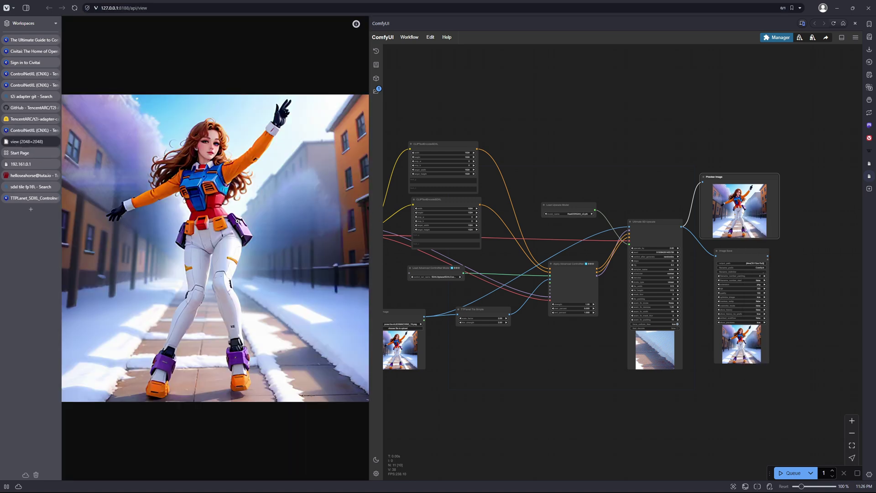
click(229, 202)
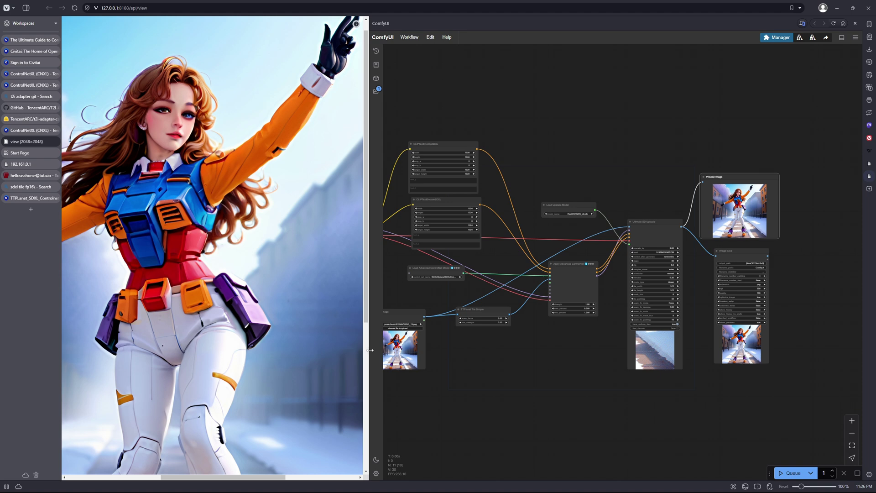
drag(371, 352, 650, 352)
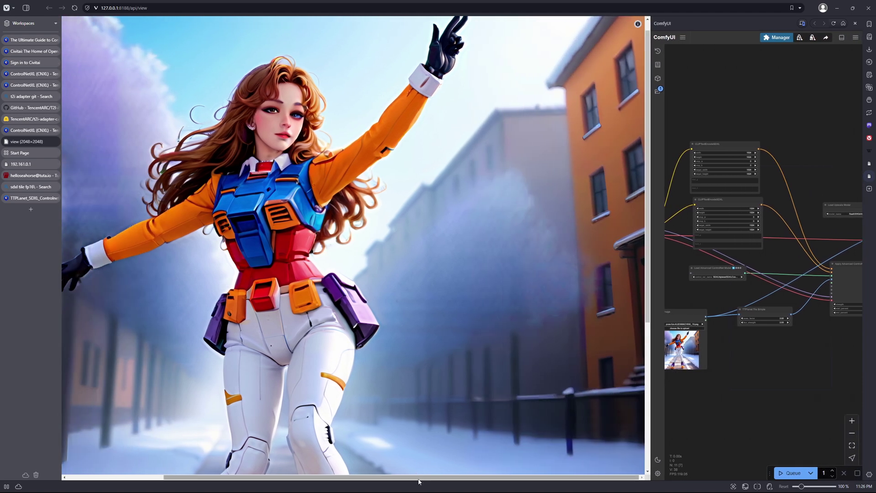
Zoom to 150–210% and pan across the face, torso and legs of the 2048×2048 image
scroll(416, 477, left, 3)
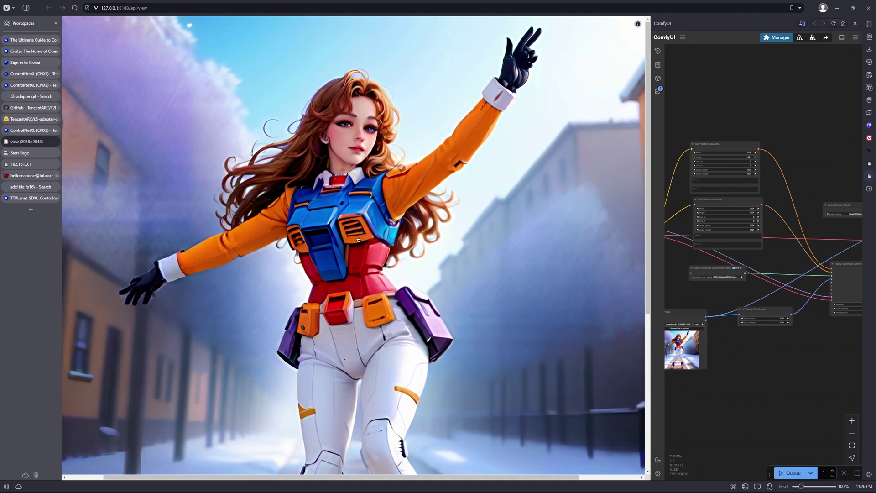
scroll(364, 257, down, 5)
scroll(362, 256, up, 8)
scroll(372, 141, up, 4)
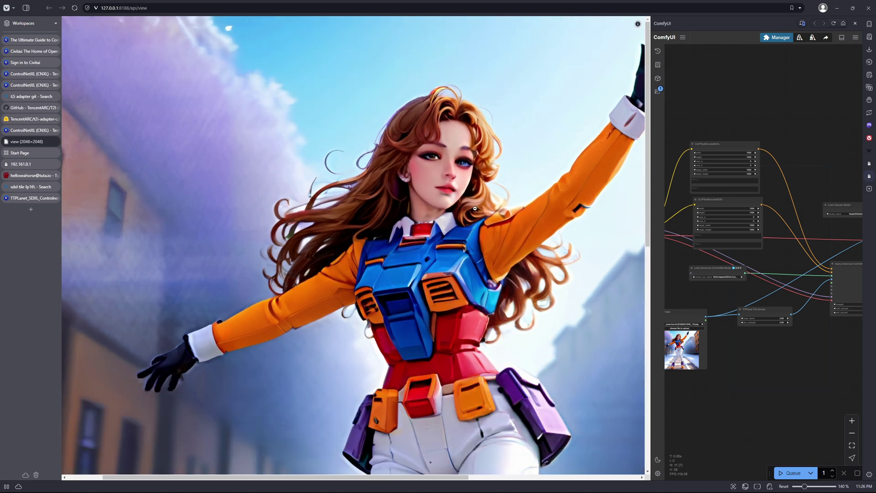
scroll(475, 208, up, 1)
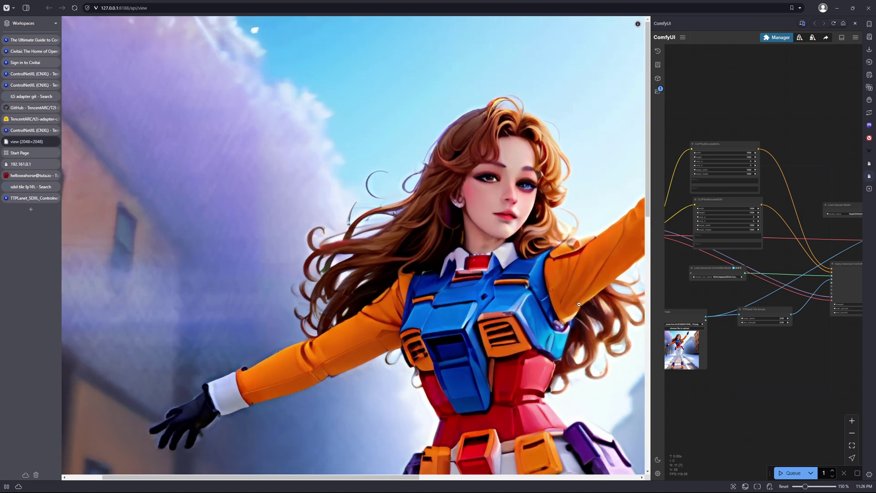
drag(359, 477, 417, 477)
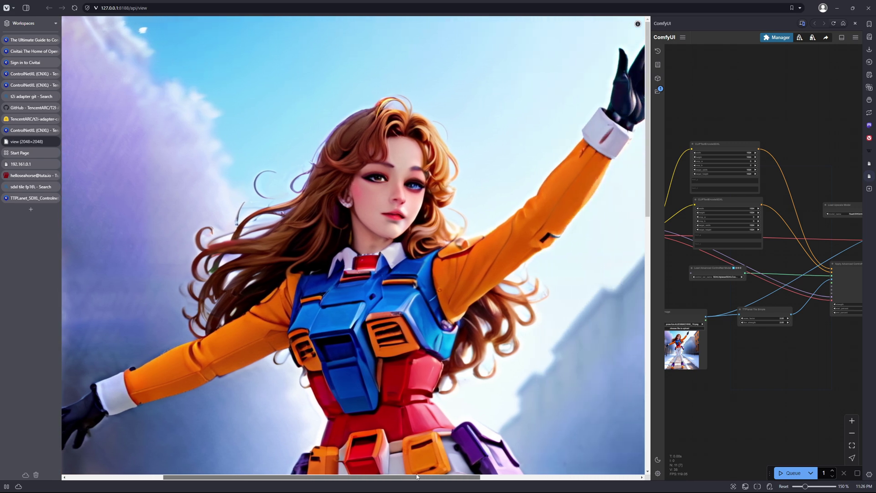
drag(646, 183, 618, 445)
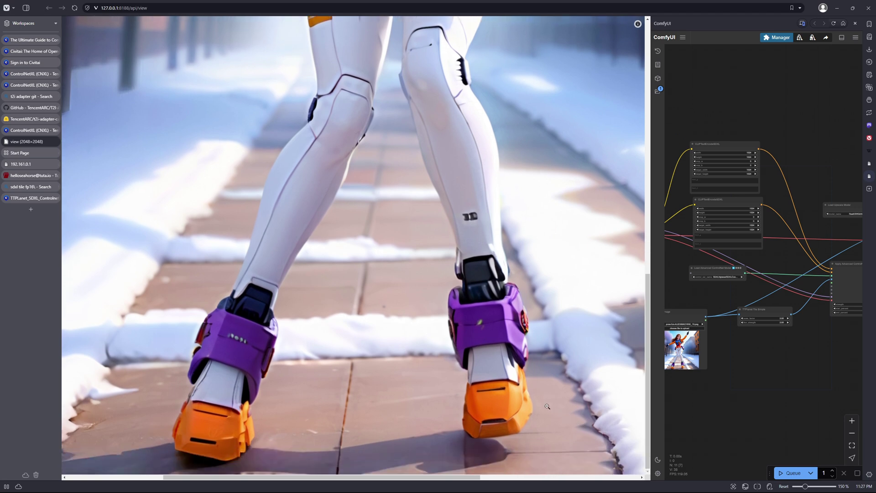
scroll(547, 406, up, 6)
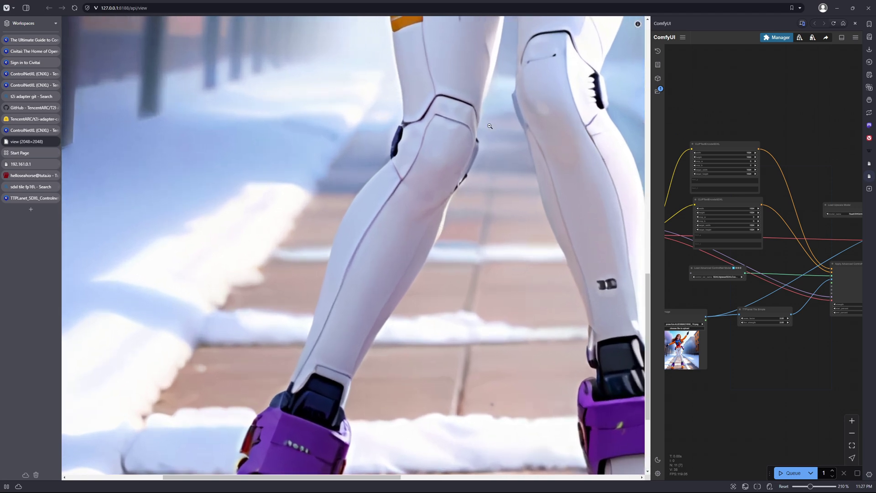
Zoom out to look over the whole 2048×2048 upscaled image
drag(648, 313, 648, 95)
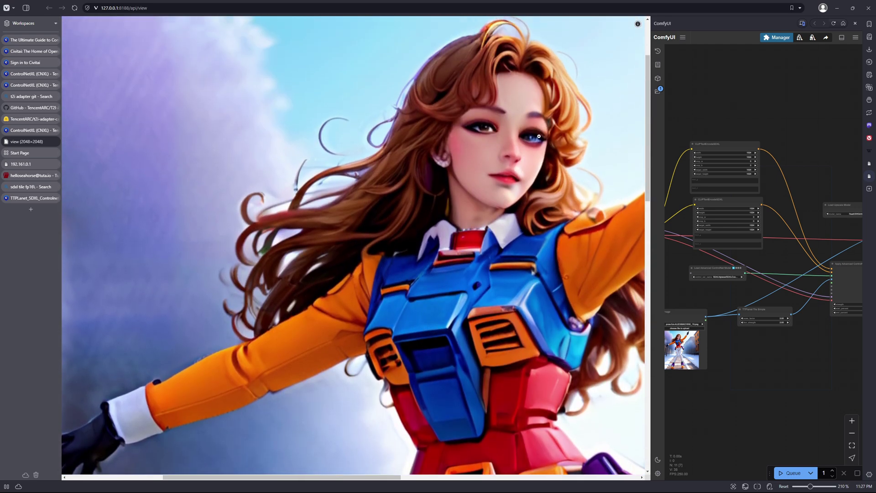
scroll(544, 150, down, 2)
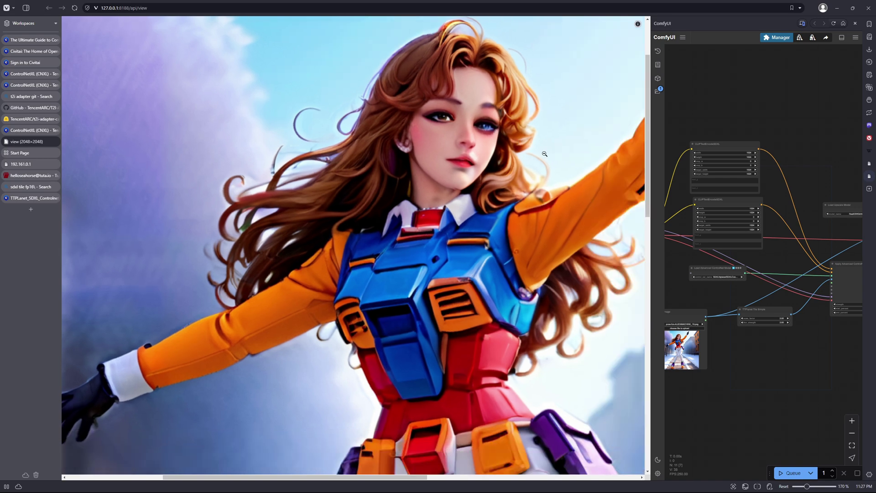
scroll(543, 159, down, 4)
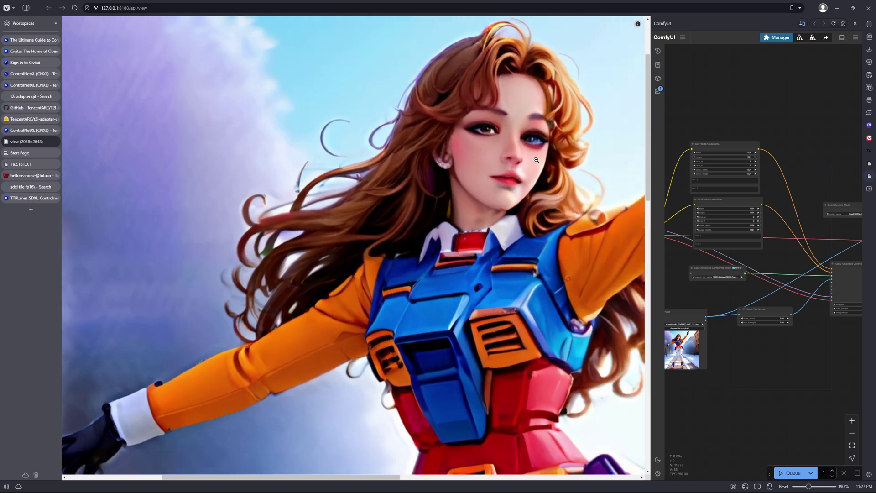
scroll(535, 159, down, 3)
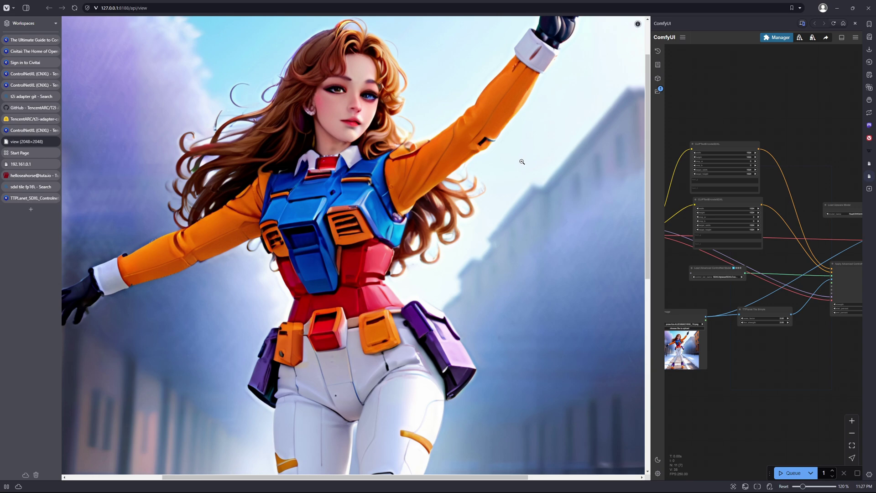
scroll(522, 162, down, 2)
scroll(521, 174, down, 1)
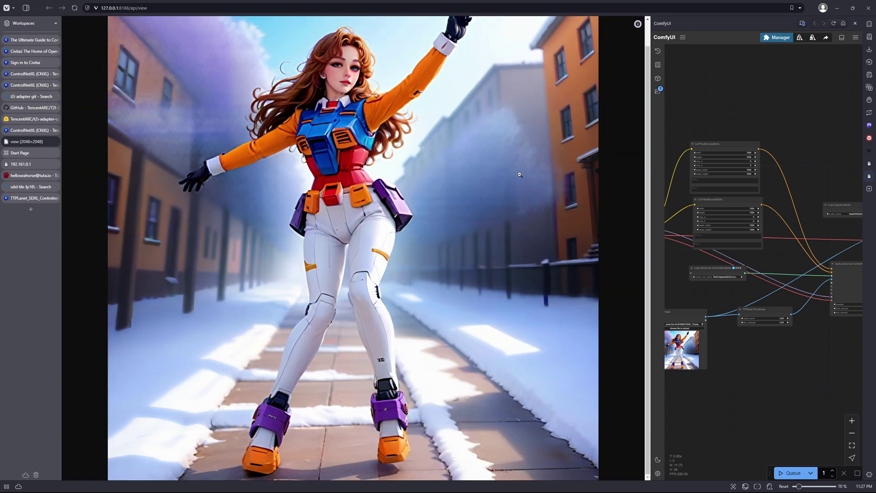
scroll(521, 184, up, 1)
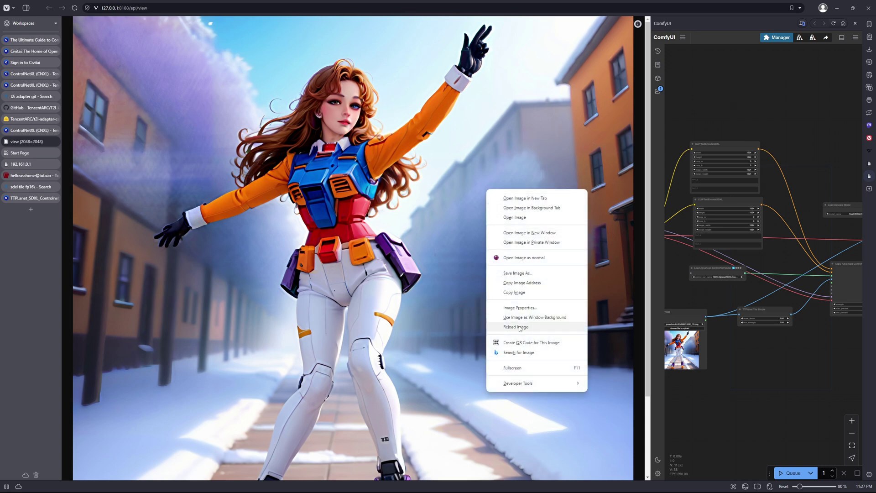
Toggle the image between fit-to-window and actual size, checking it at 100%
click(462, 284)
click(461, 277)
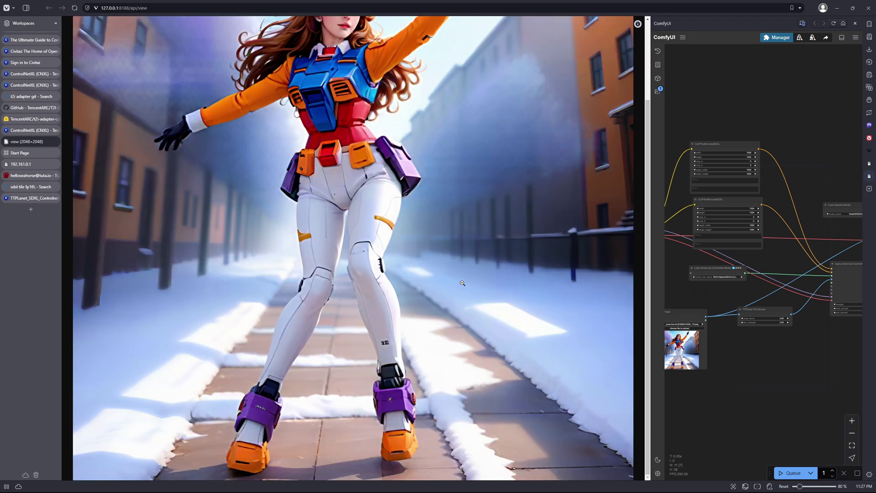
click(460, 270)
click(458, 255)
scroll(433, 237, down, 1)
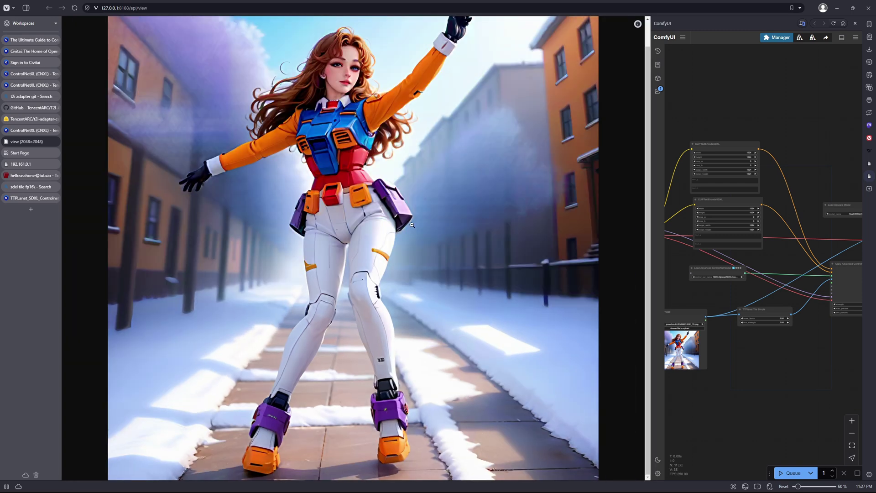
scroll(414, 227, up, 3)
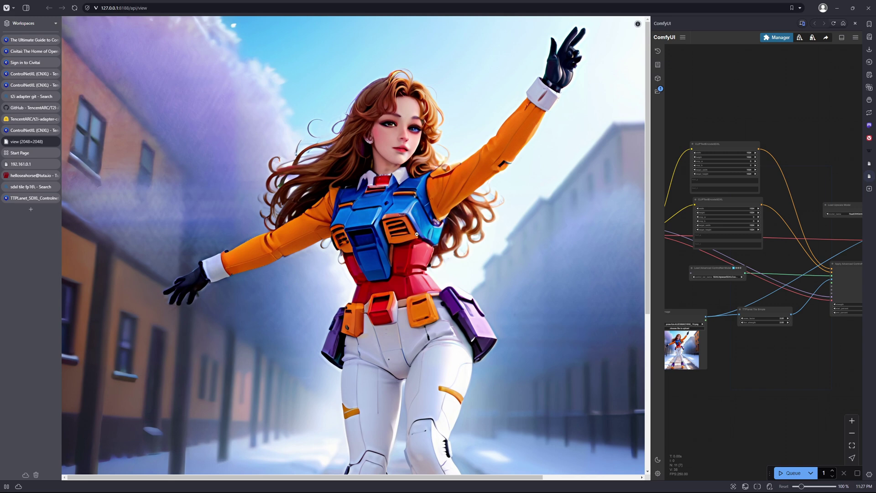
Return to actual size and scroll up and down across the figure at 100%
click(416, 234)
click(416, 231)
scroll(403, 232, up, 1)
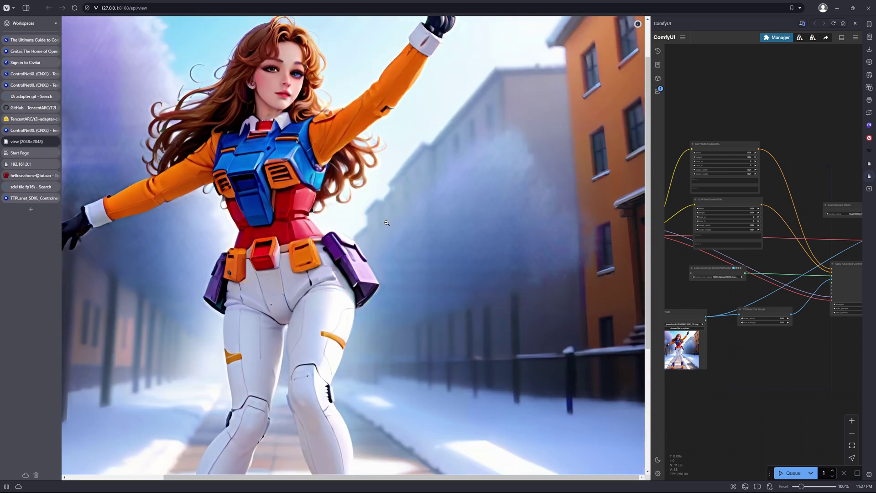
scroll(402, 229, down, 1)
scroll(398, 225, up, 2)
scroll(394, 219, down, 2)
scroll(393, 220, down, 2)
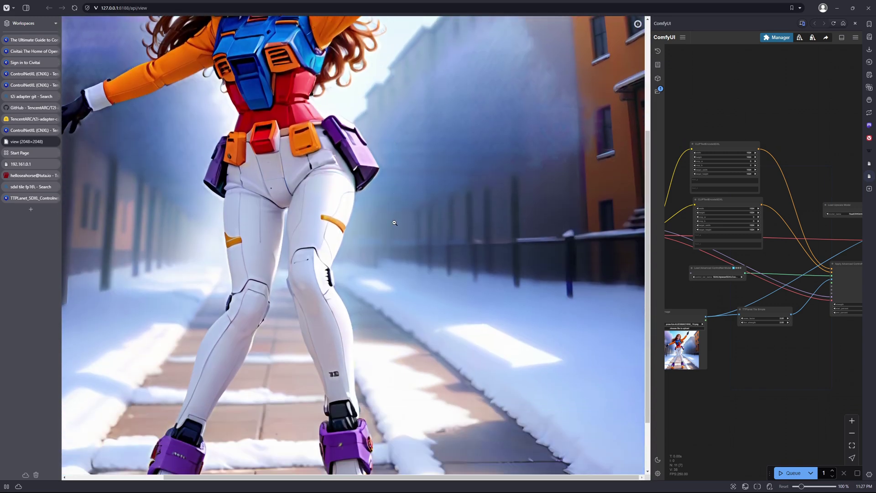
scroll(397, 212, up, 4)
scroll(406, 219, down, 3)
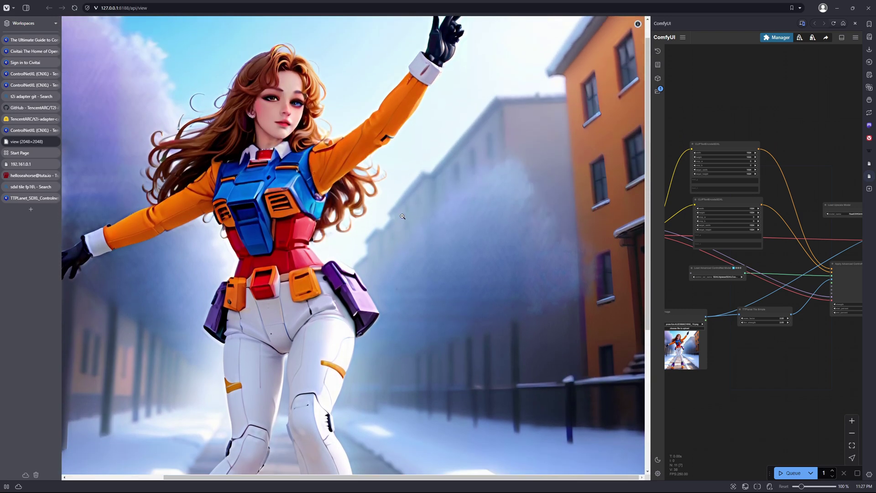
scroll(424, 231, up, 3)
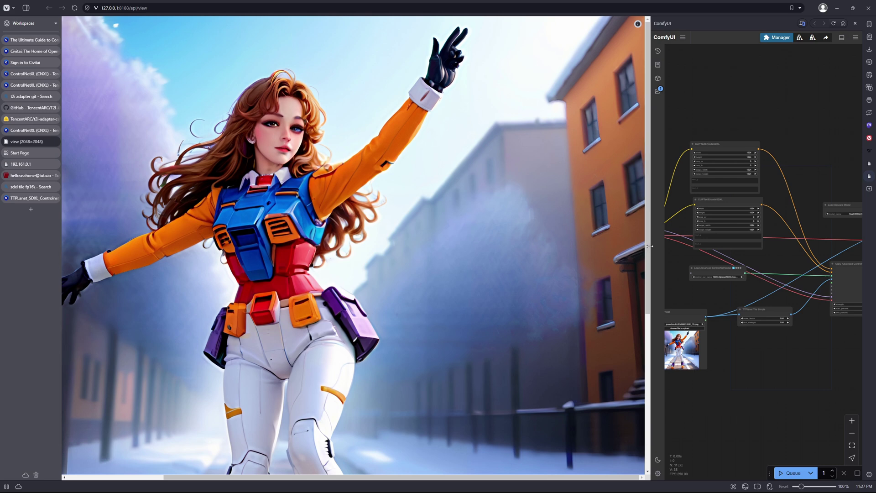
Widen the ComfyUI canvas and pan over the text-encode, ControlNet and Ultimate SD Upscale (upscale by 2.00) nodes
drag(632, 246, 436, 247)
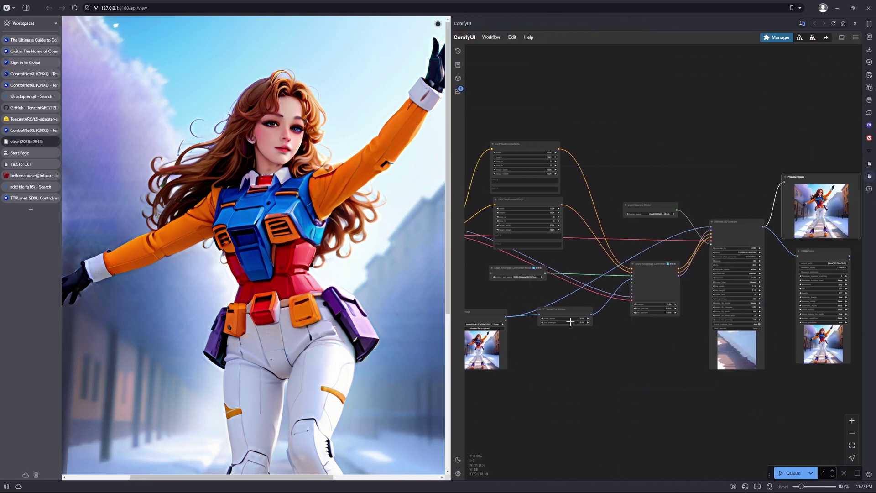
drag(570, 338, 585, 340)
scroll(584, 340, up, 8)
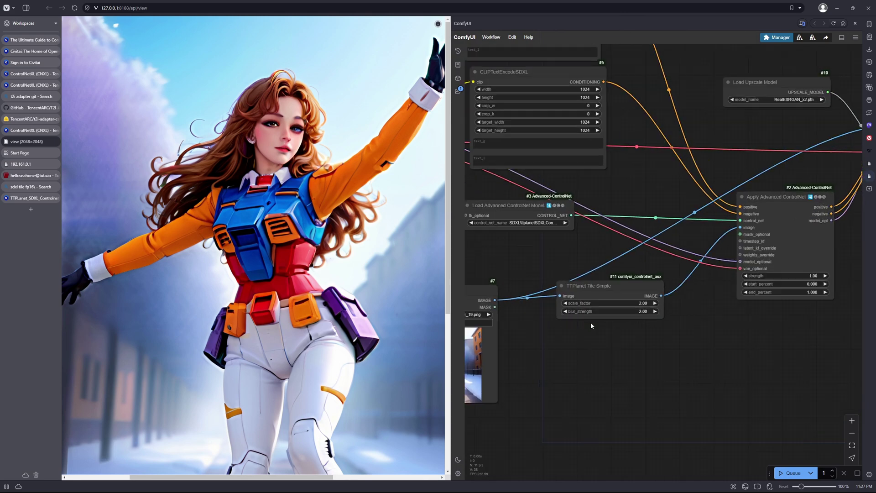
drag(795, 338, 580, 354)
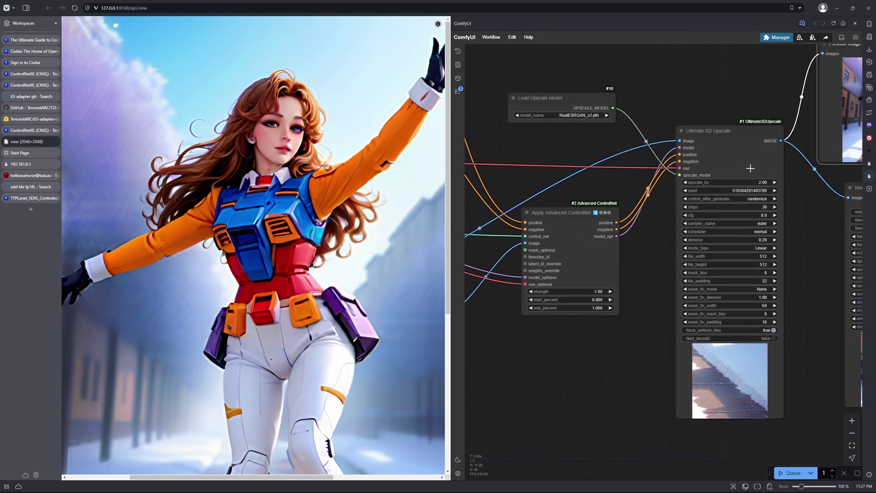
drag(508, 177, 642, 260)
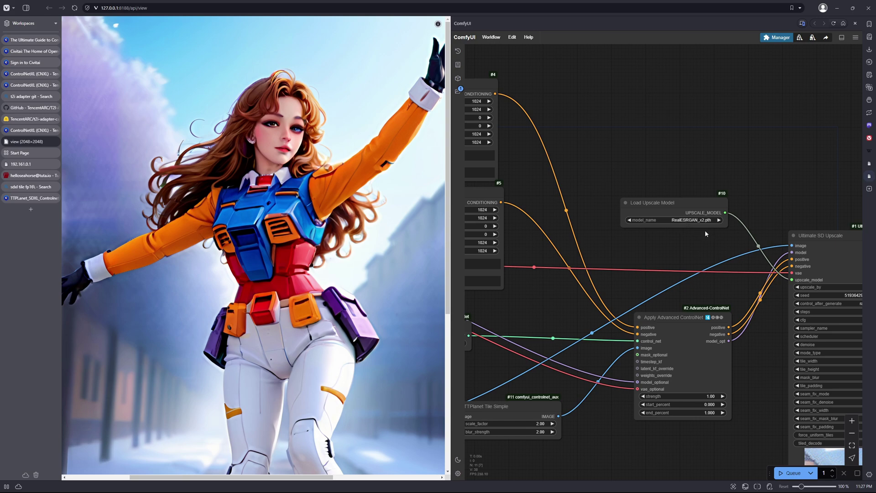
scroll(643, 207, down, 5)
scroll(649, 317, down, 2)
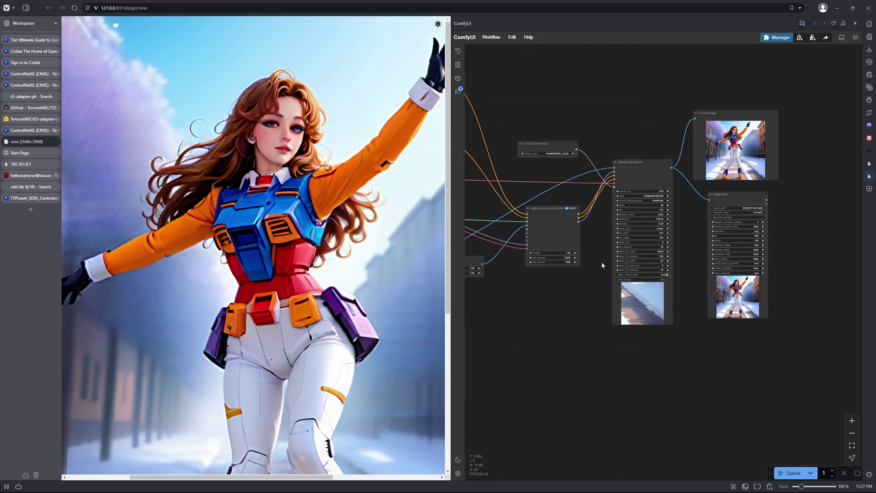
scroll(534, 303, left, 5)
Pan the canvas left until Preview Image and Image Save, with their upscaled thumbnails, are fully visible
scroll(538, 315, left, 2)
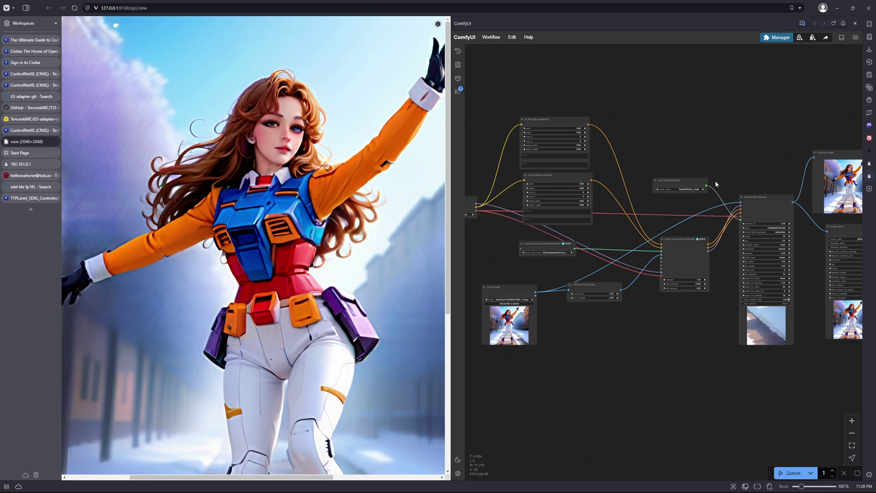
drag(748, 145, 667, 157)
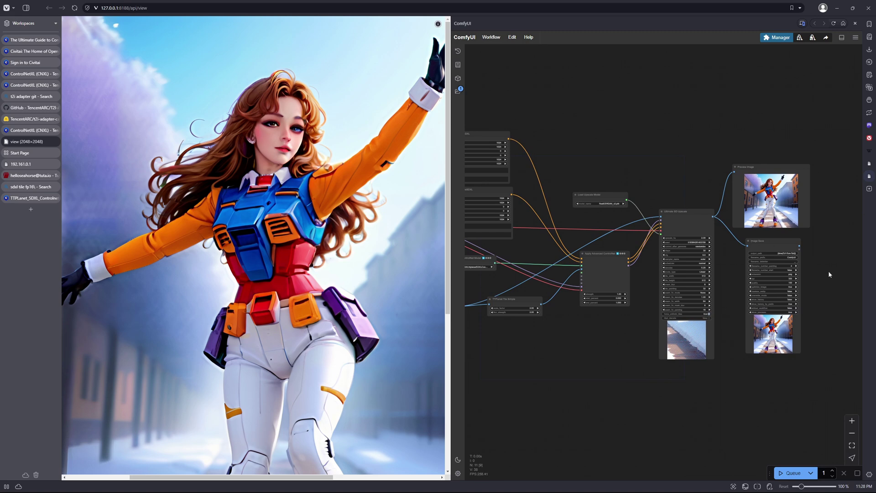
drag(829, 270, 757, 270)
drag(784, 242, 710, 248)
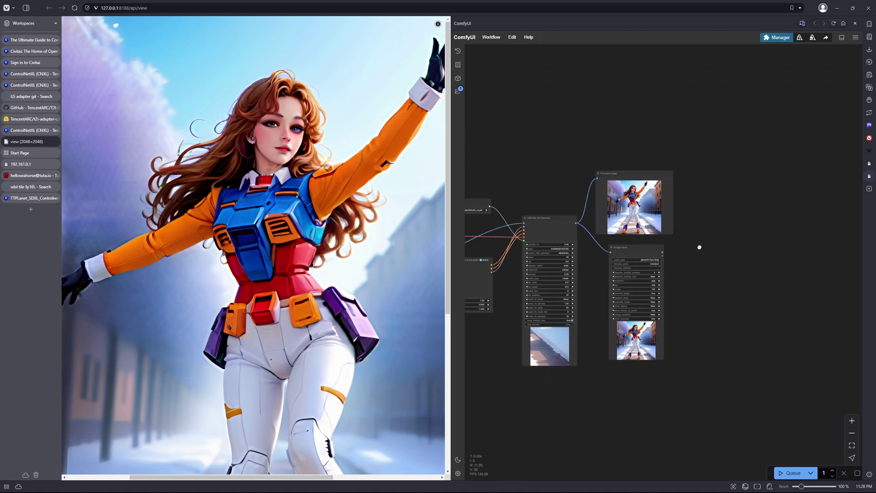